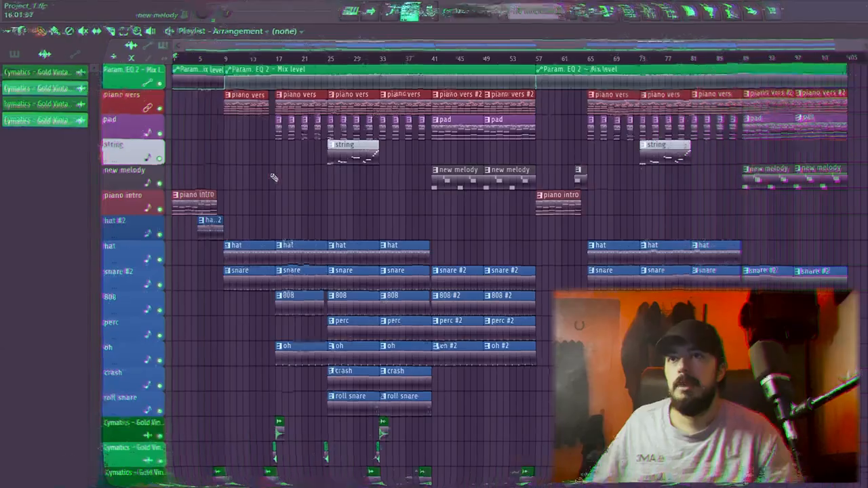
Solo the piano vers track in the playlist and play the arrangement from bar 17.
scroll(434, 204, up, 5)
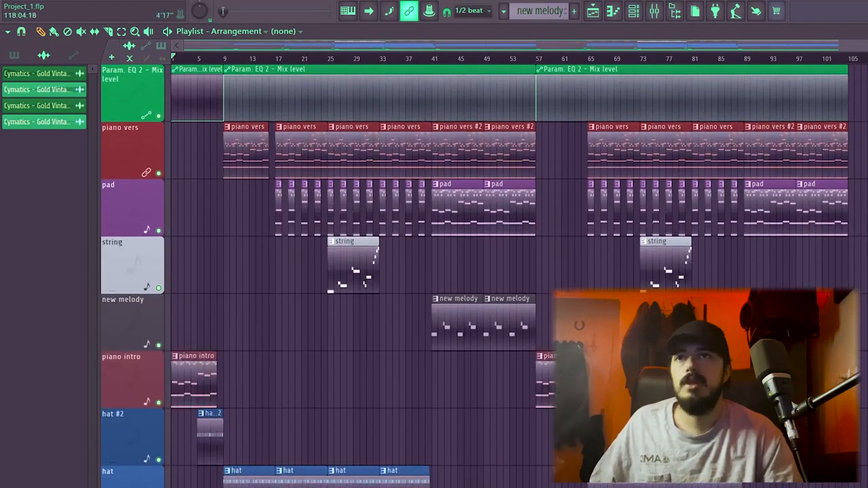
drag(839, 44, 731, 42)
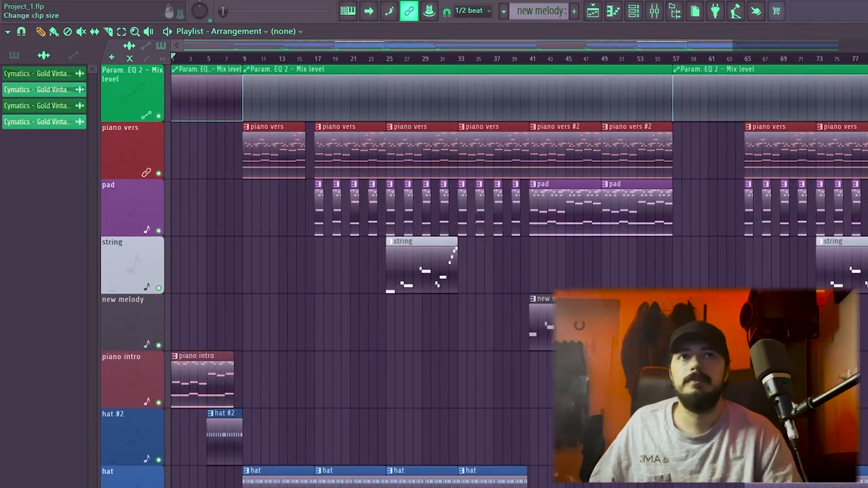
scroll(434, 271, up, 3)
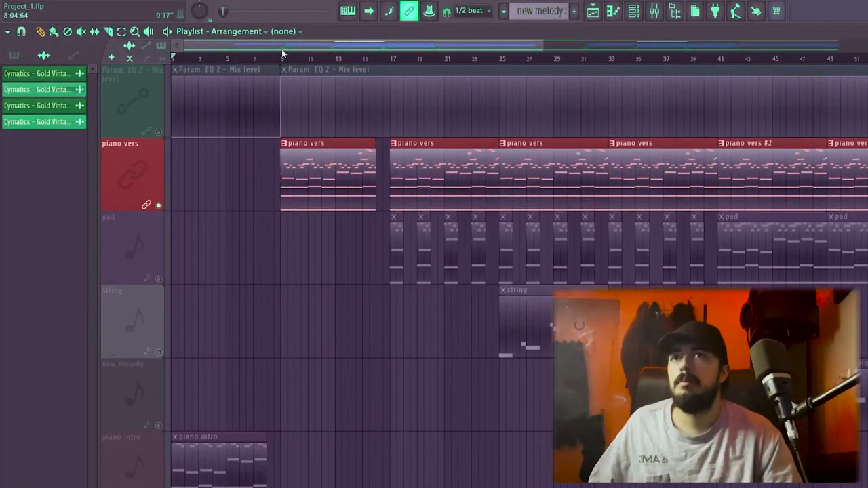
drag(283, 55, 389, 64)
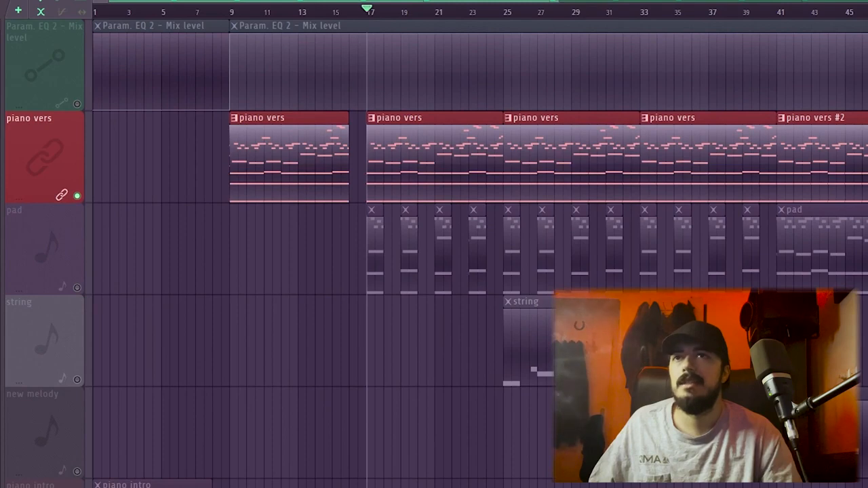
key(space)
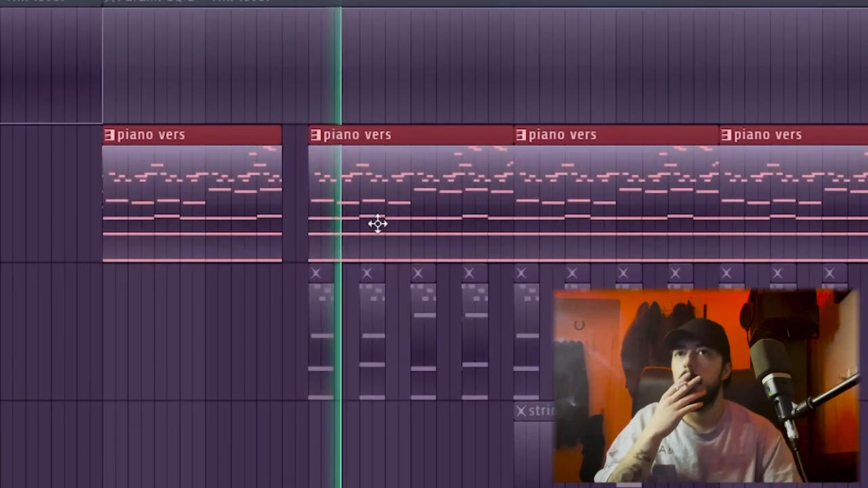
Open the piano vers pattern in the piano roll and examine its chord, counter-melody and upper melody notes.
double_click(412, 178)
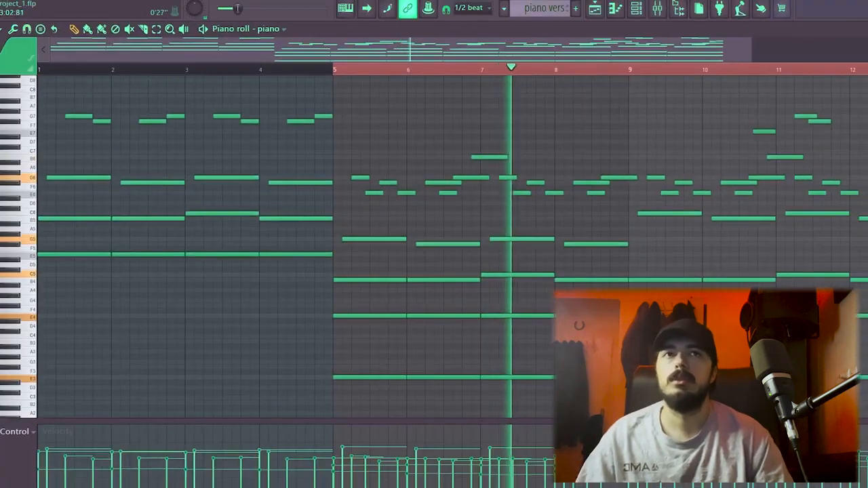
drag(866, 69, 866, 105)
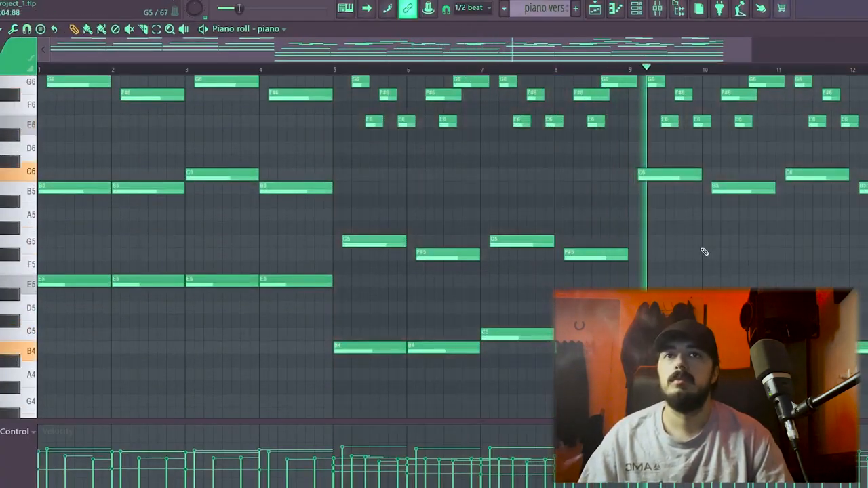
drag(866, 69, 866, 49)
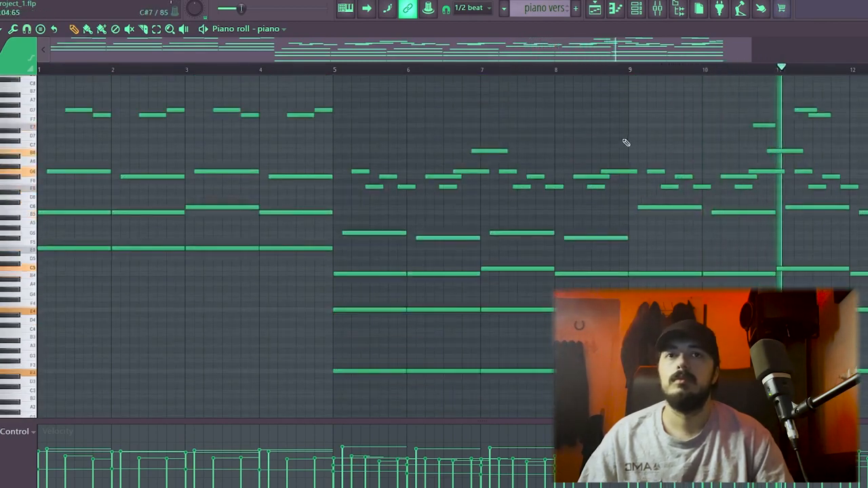
drag(866, 70, 866, 90)
scroll(649, 236, down, 3)
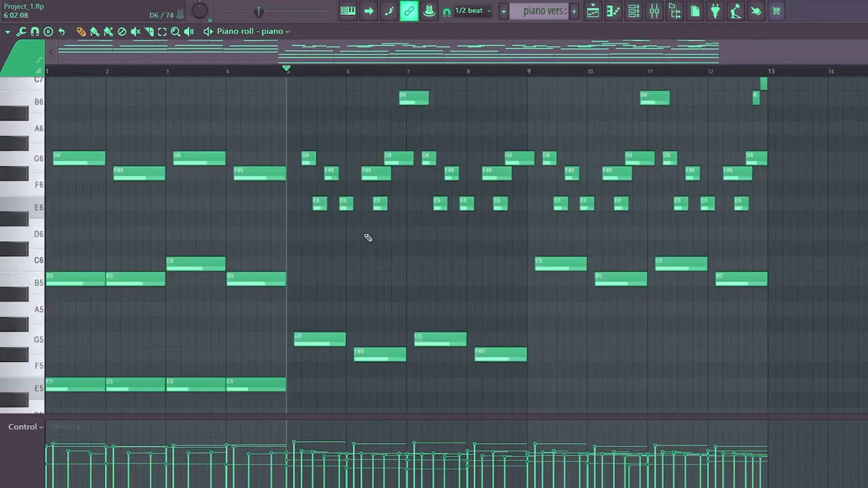
scroll(368, 241, down, 3)
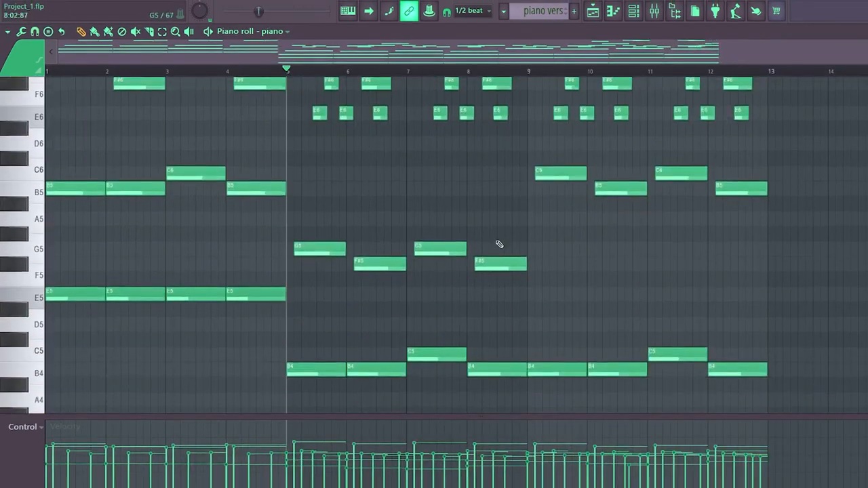
scroll(495, 248, down, 4)
scroll(379, 308, up, 3)
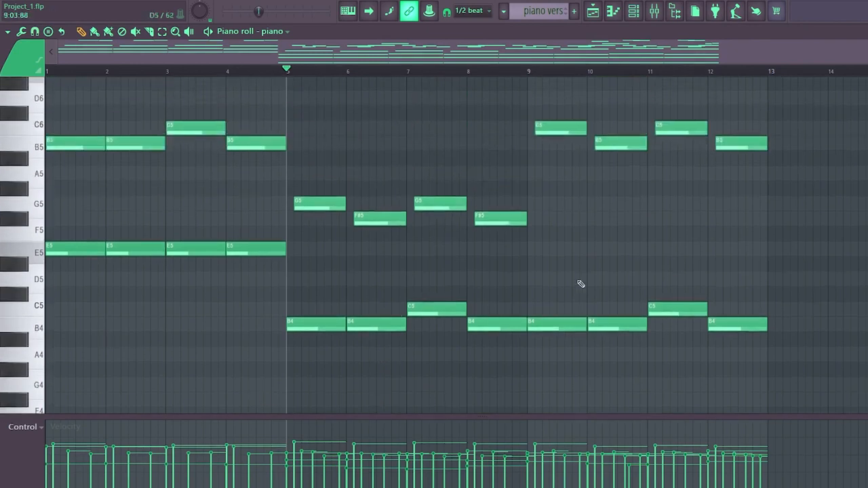
Try the G5 and F#5 notes in bars 5–8 one octave lower and listen to the result.
drag(601, 269, 298, 163)
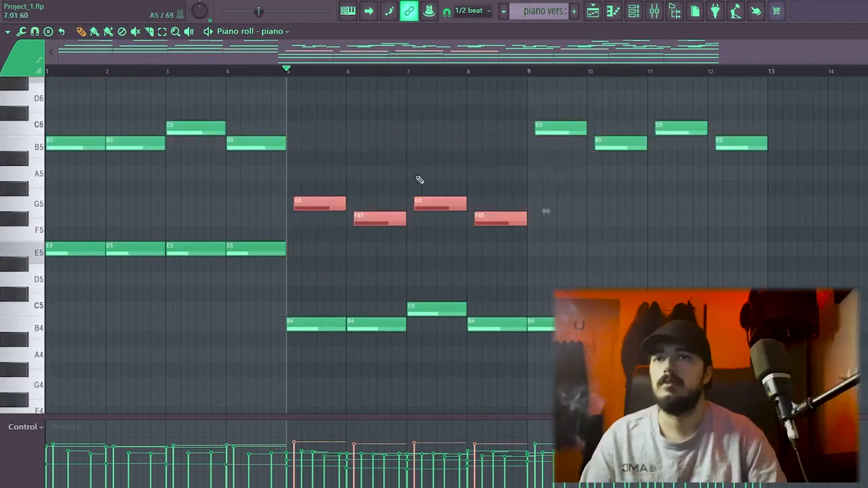
key(ctrl+Down)
scroll(470, 187, down, 4)
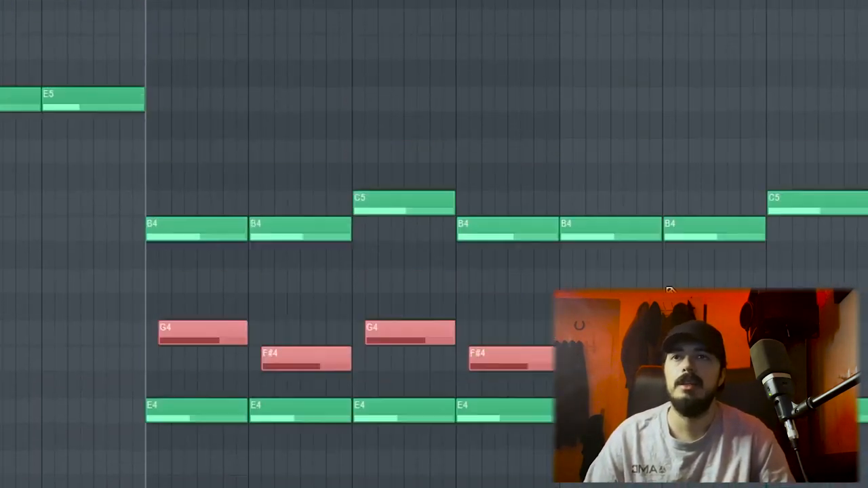
key(ctrl+Up)
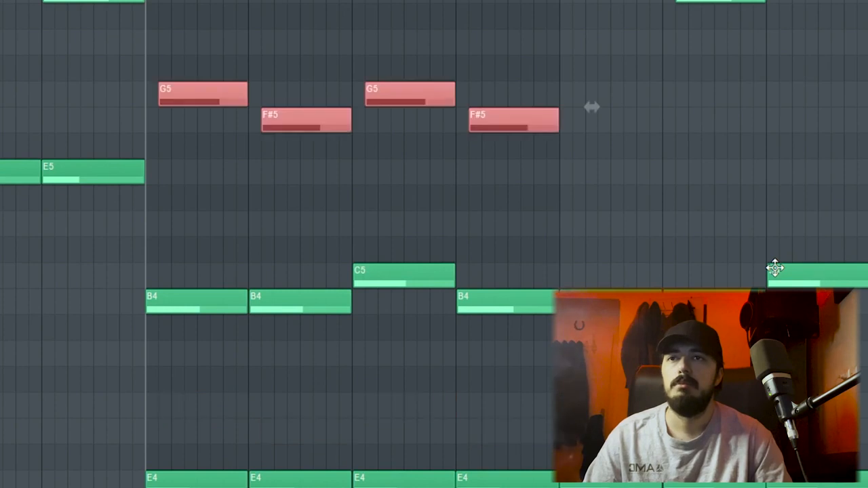
key(ctrl+Down)
key(space)
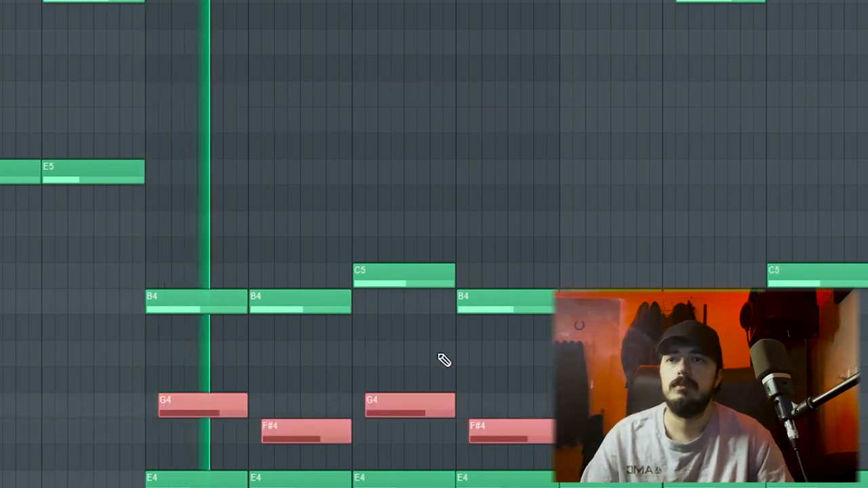
scroll(301, 198, up, 5)
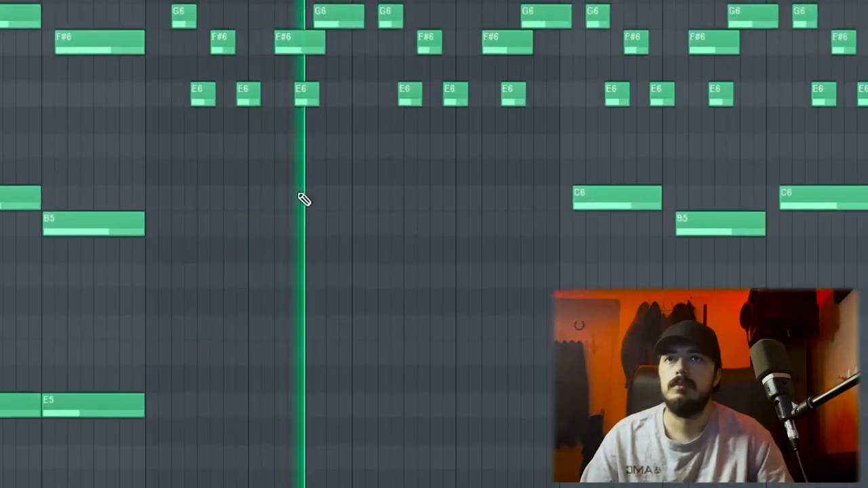
key(space)
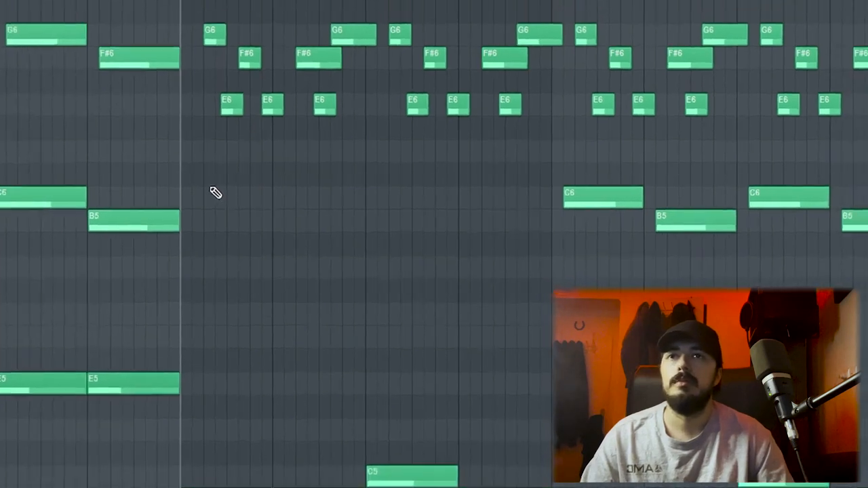
Try the upper melody notes in bars 5–8 one octave lower and play the section.
drag(177, 183, 546, 22)
key(ctrl+Down)
scroll(538, 41, down, 8)
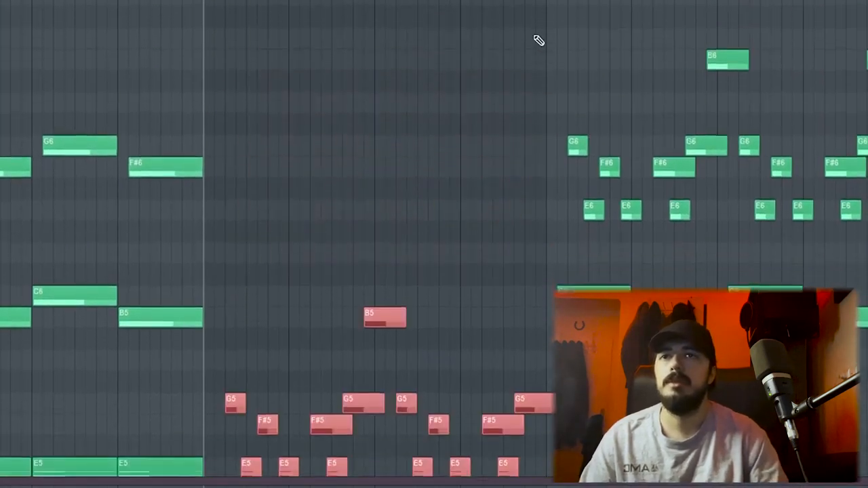
key(space)
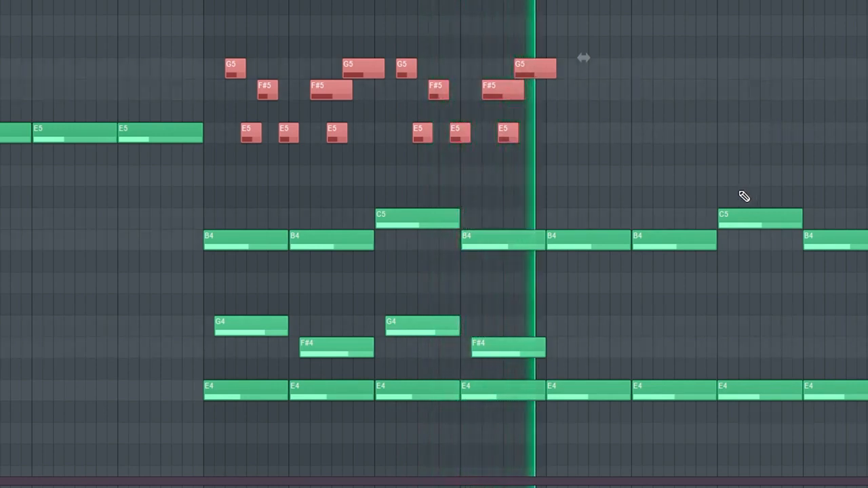
key(space)
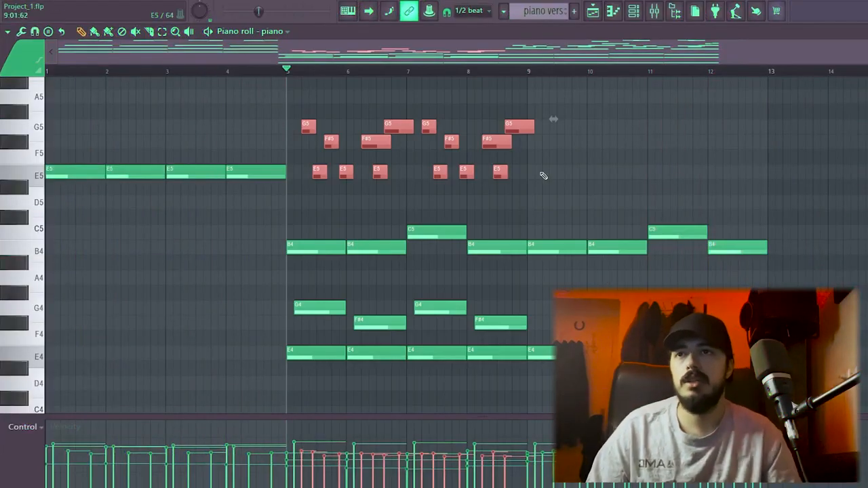
Move the upper melody and the G4 and F#4 notes in bars 5–8 back up one octave.
scroll(556, 233, up, 3)
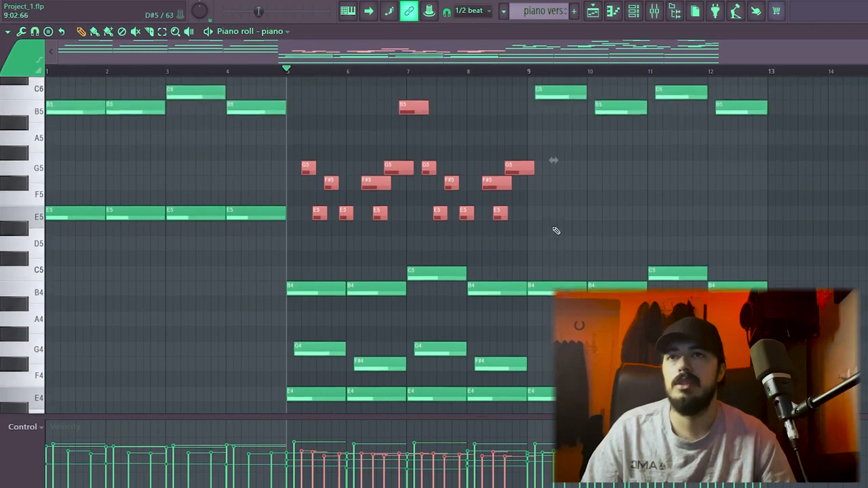
key(ctrl+Up)
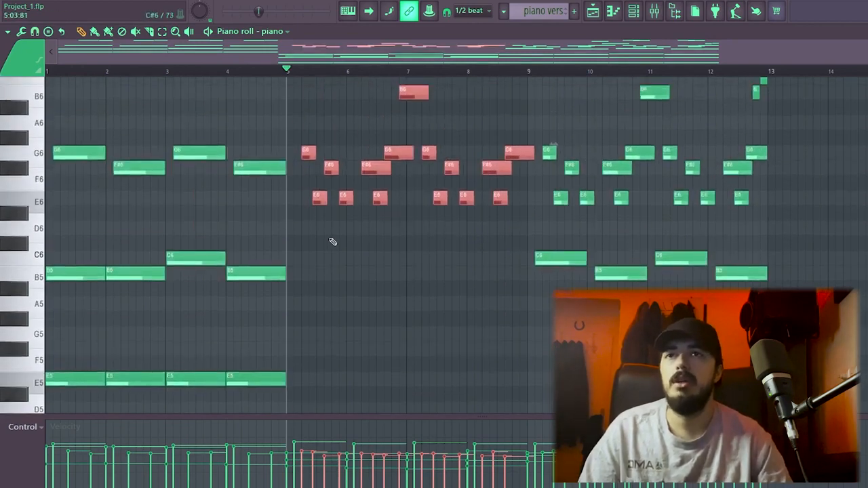
scroll(409, 242, down, 6)
drag(553, 364, 269, 335)
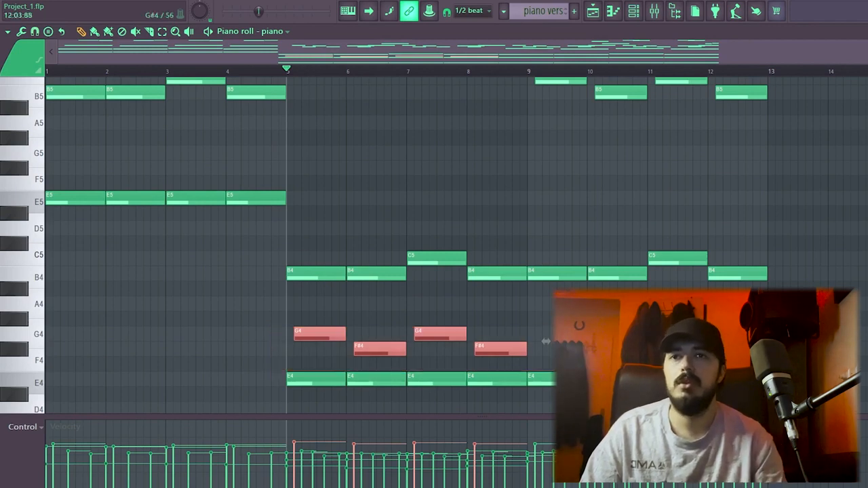
key(ctrl+Up)
scroll(546, 160, up, 6)
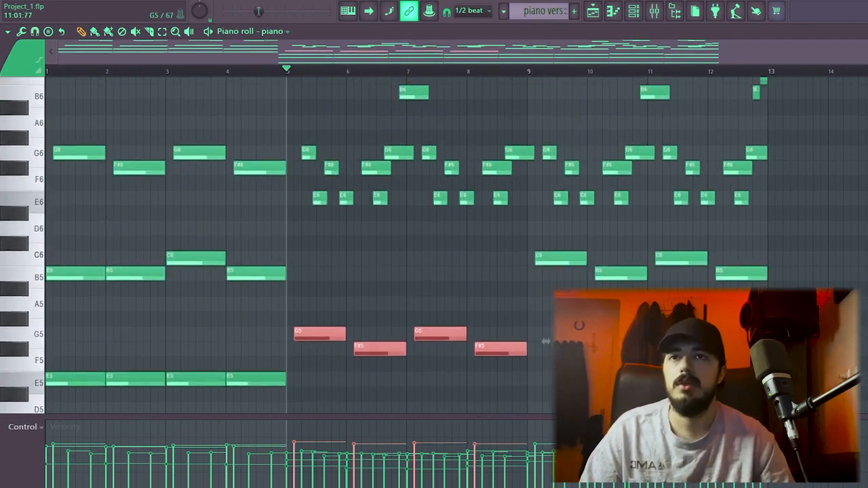
Select the C6 and B5 notes in bars 9–12 and play that section of the pattern.
scroll(546, 341, down, 4)
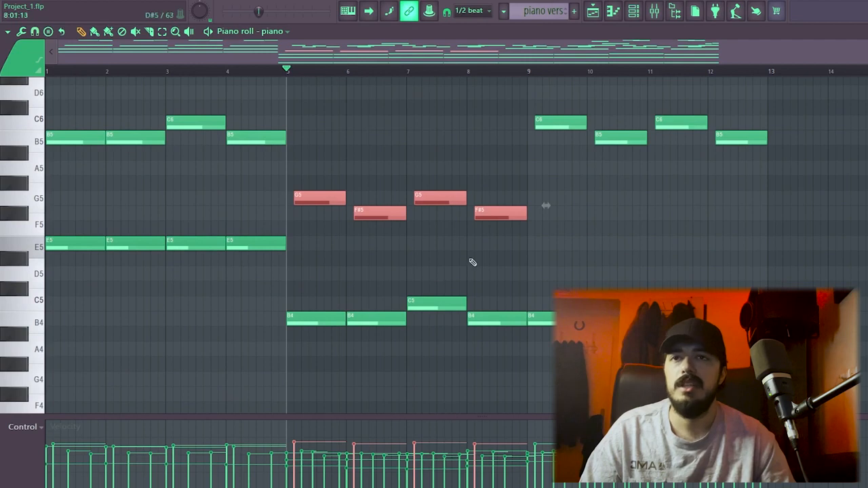
scroll(454, 264, up, 6)
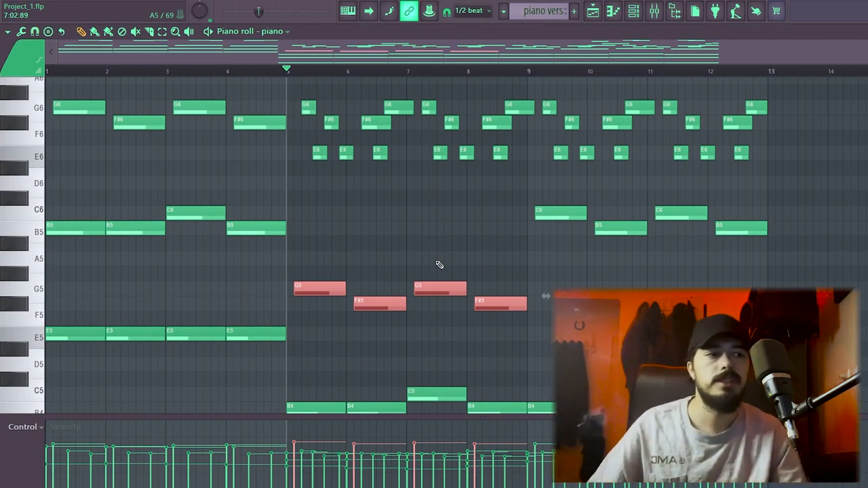
scroll(380, 174, down, 2)
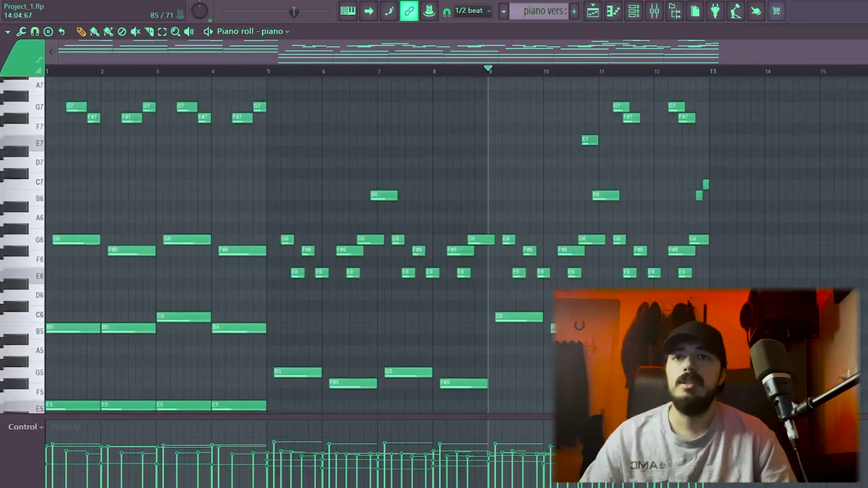
scroll(596, 205, down, 1)
scroll(478, 169, down, 4)
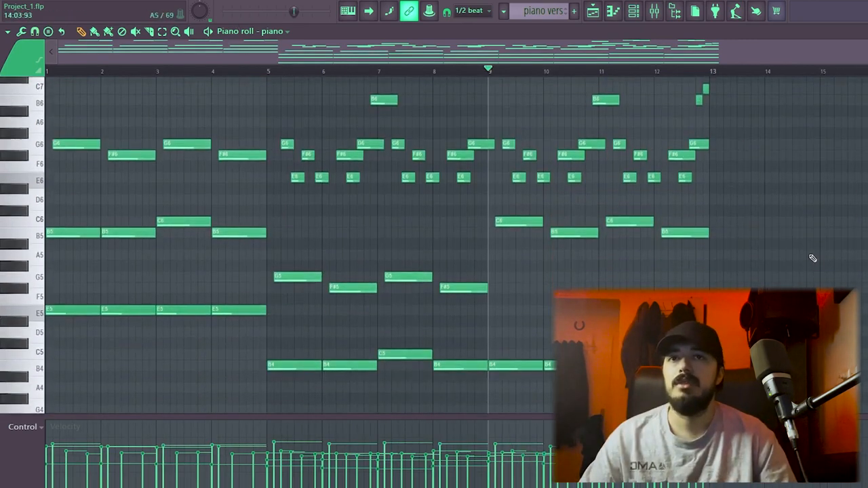
drag(790, 293, 495, 214)
drag(535, 325, 727, 226)
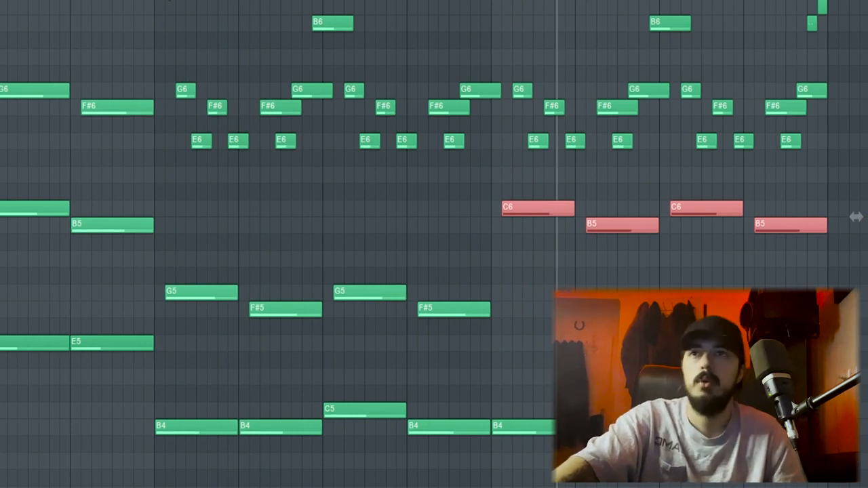
key(space)
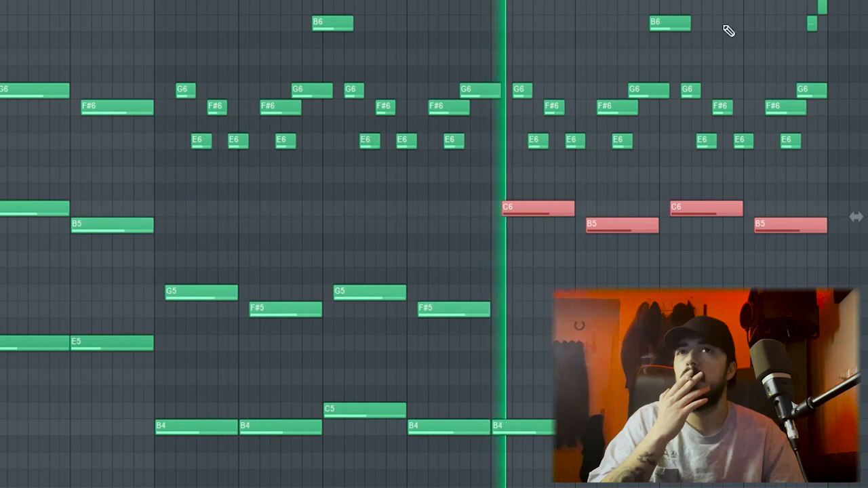
scroll(727, 31, up, 4)
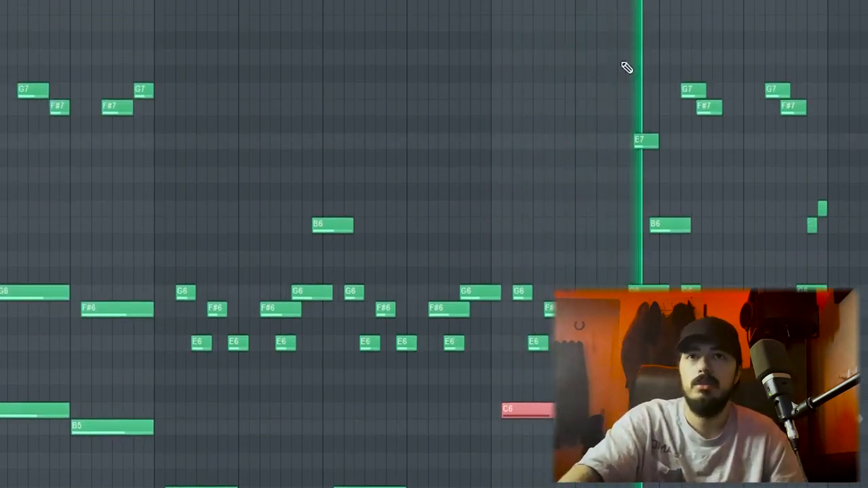
scroll(856, 268, down, 3)
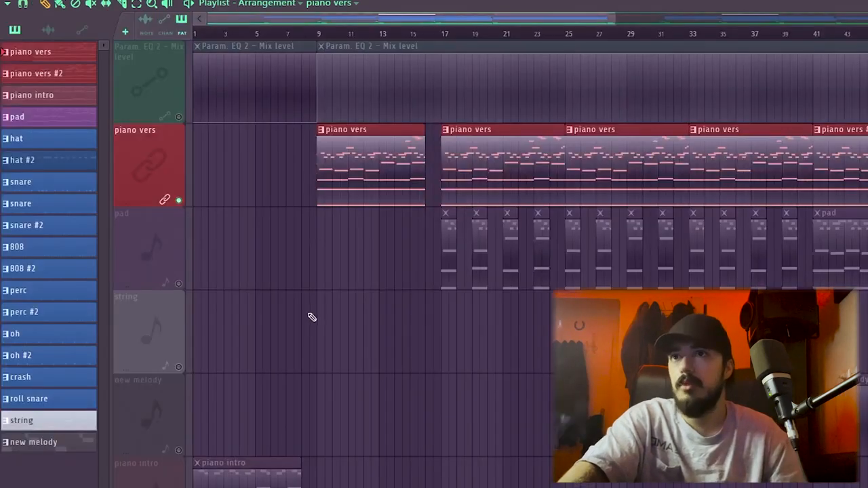
Enable the piano intro track in the playlist and play its clip at the start of the arrangement.
scroll(298, 306, down, 1)
scroll(298, 407, up, 1)
scroll(203, 367, down, 3)
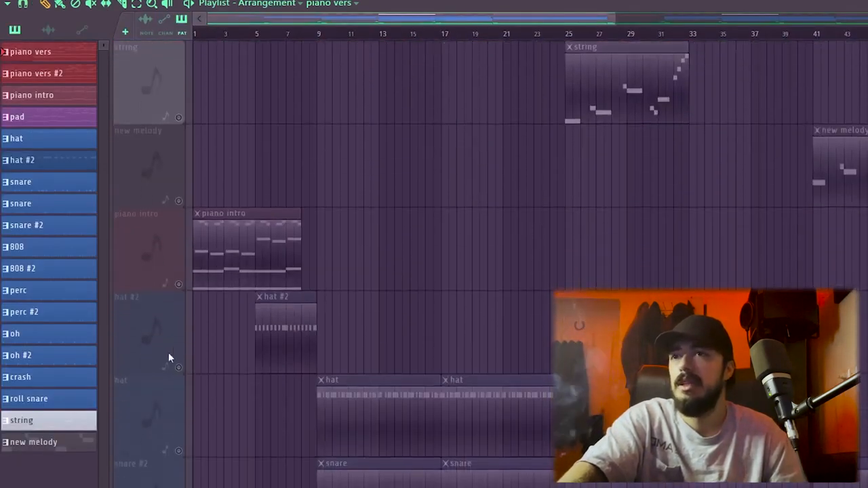
click(179, 284)
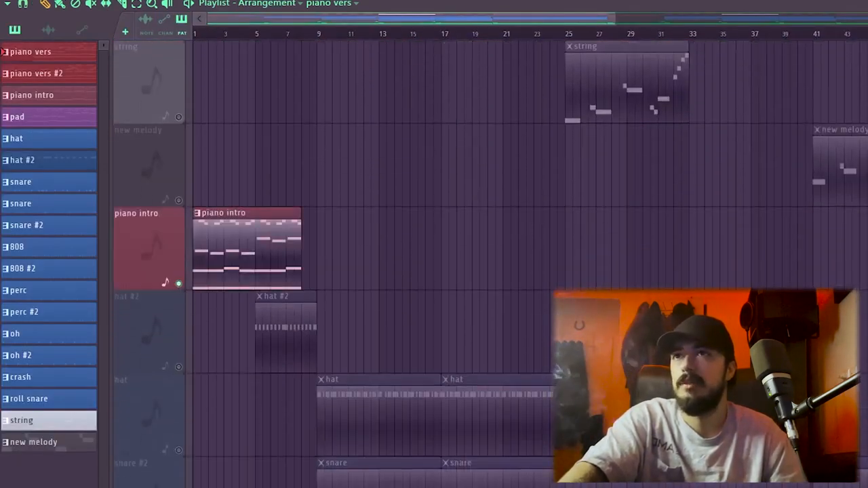
key(space)
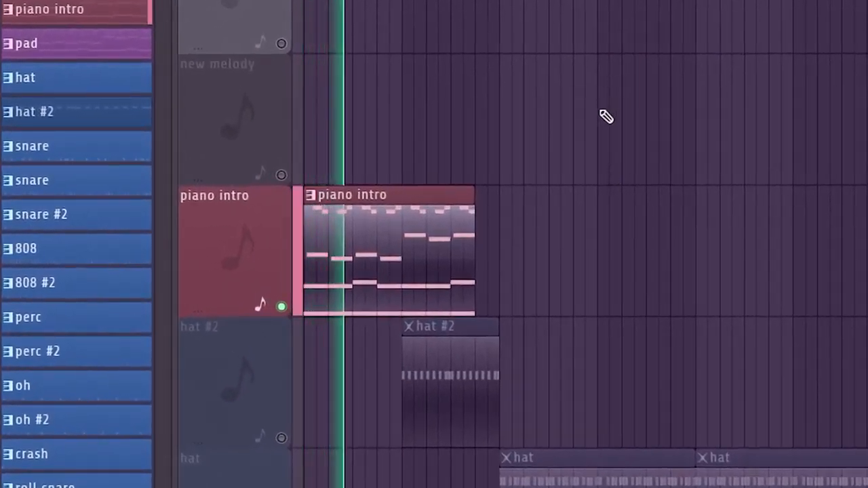
Open the piano intro pattern in the piano roll and examine its notes from E5 up to G7 during playback.
double_click(434, 224)
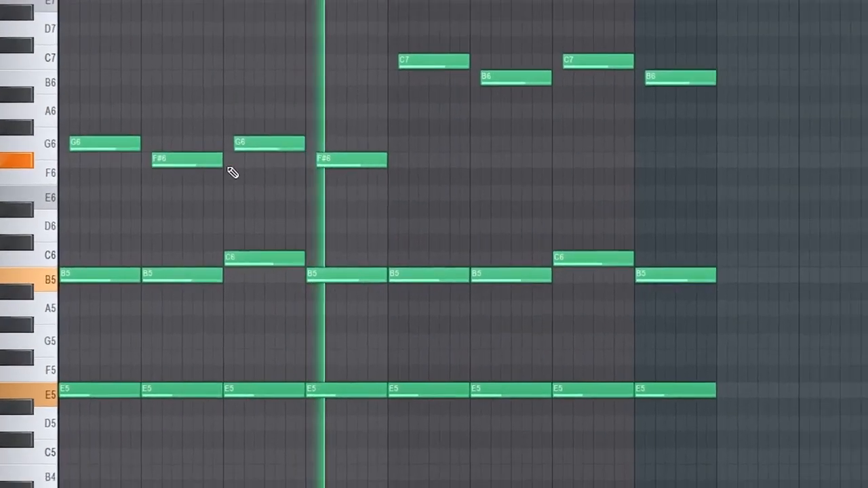
scroll(712, 299, up, 2)
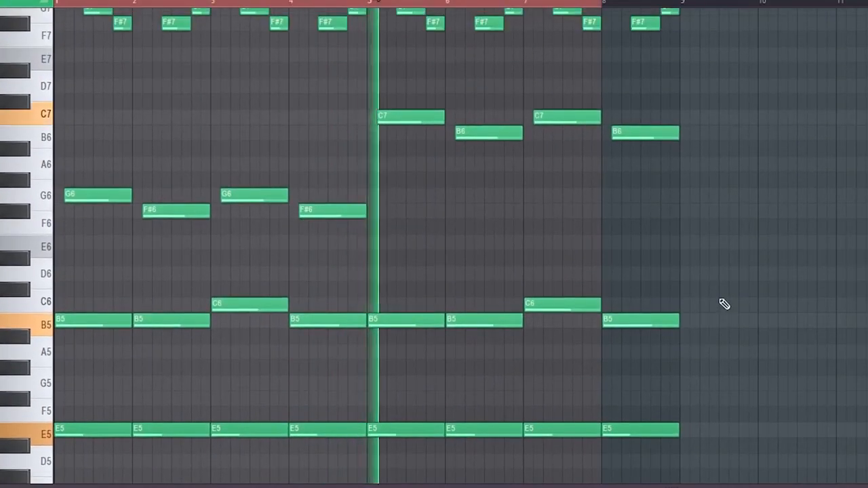
scroll(724, 304, up, 3)
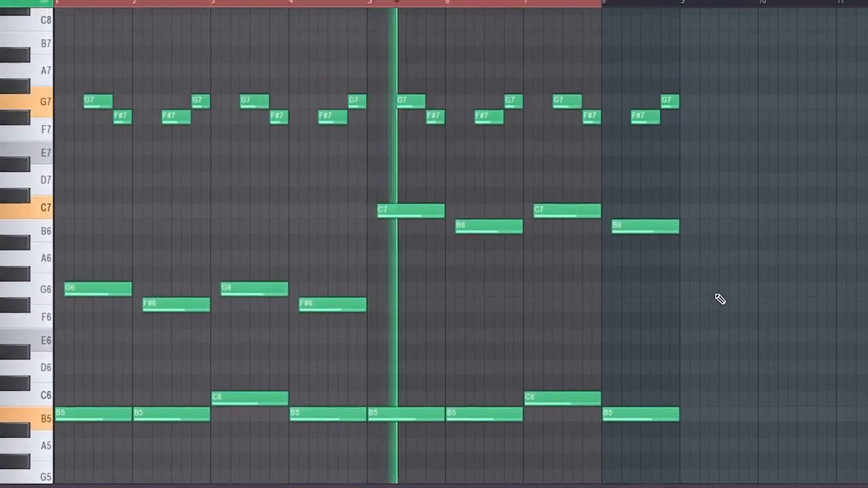
scroll(452, 40, down, 3)
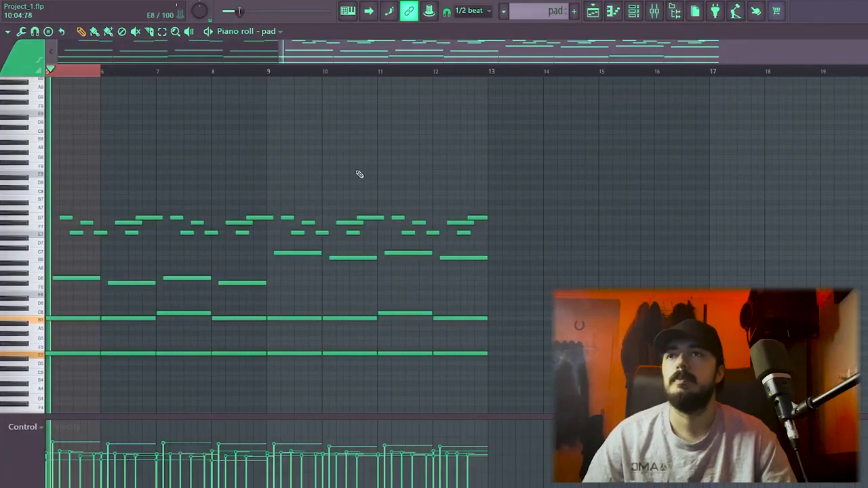
Bring bars 1–12 of the pad pattern into view and play its chord and melody notes.
drag(441, 59, 9, 61)
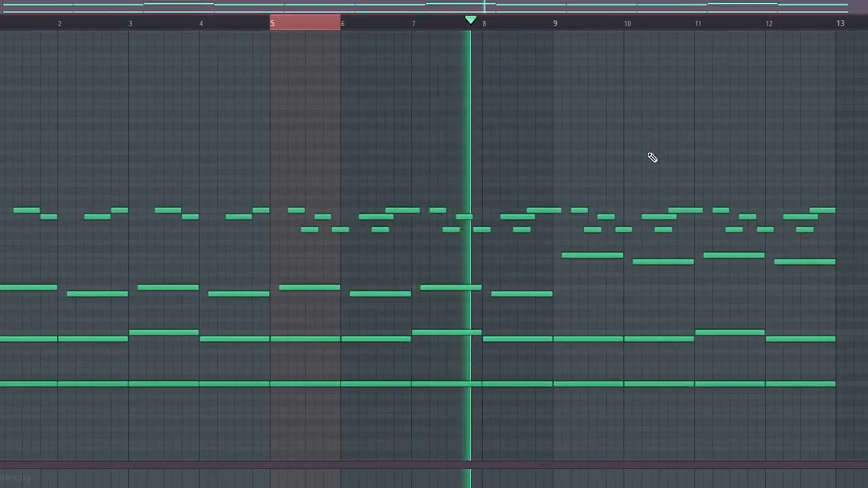
key(space)
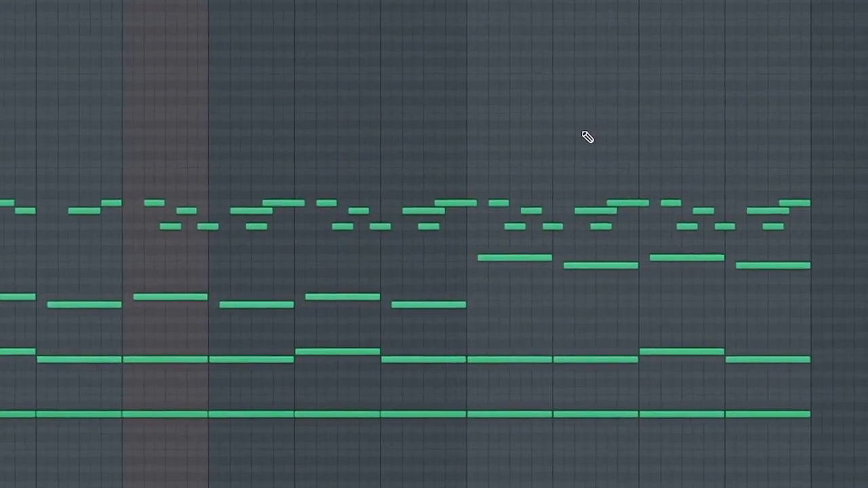
key(space)
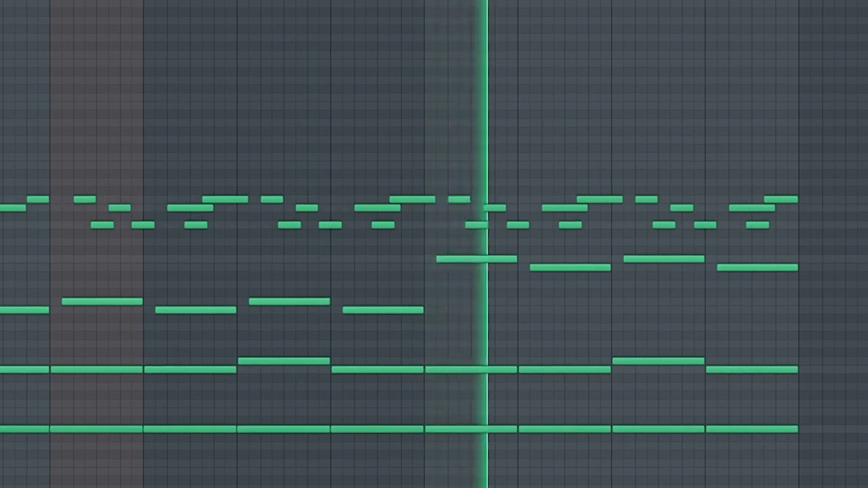
key(space)
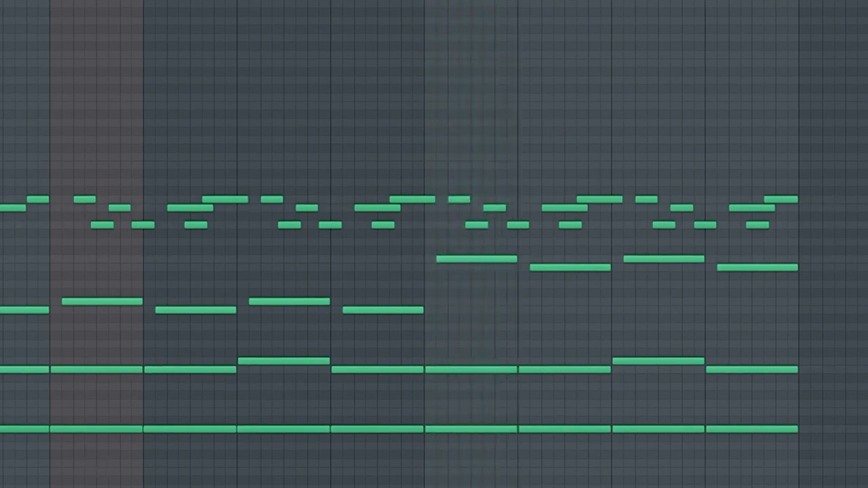
key(space)
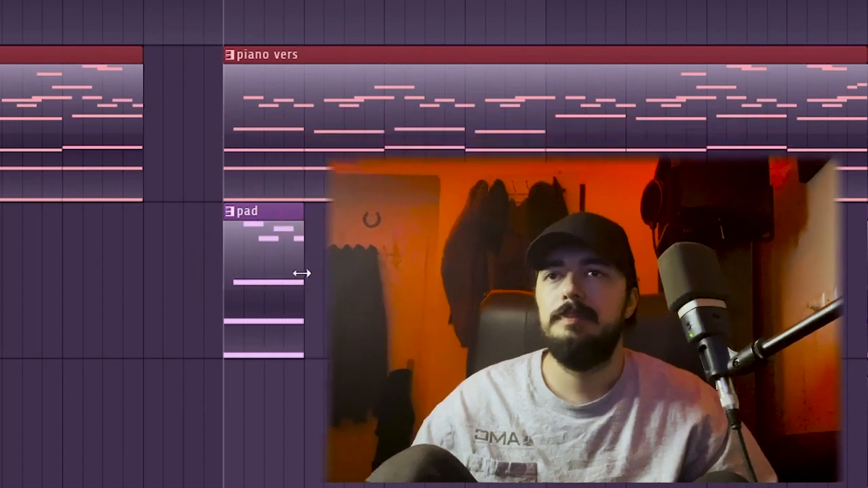
drag(302, 271, 379, 278)
click(468, 255)
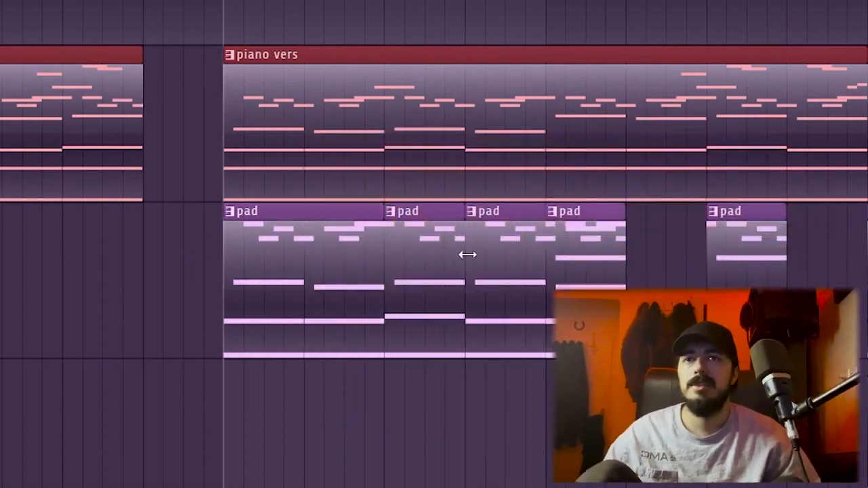
key(ctrl+z)
key(ctrl+z)
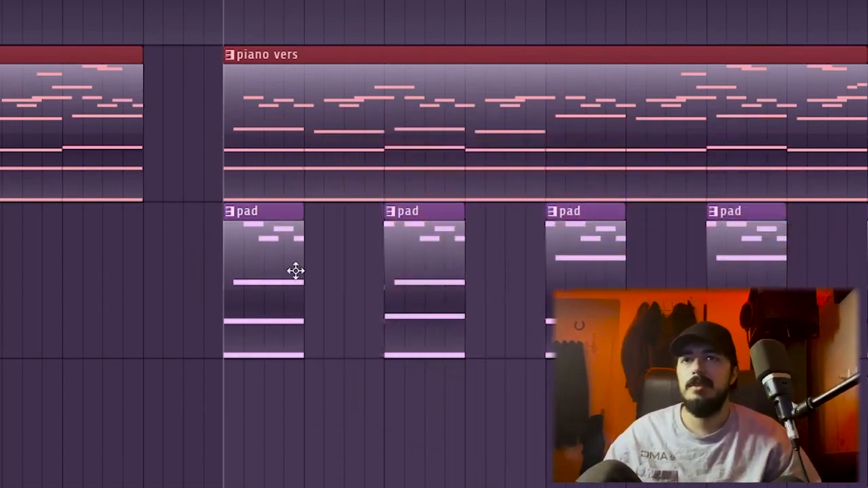
Try extending the first three pad clips below the piano vers clip to fill the gaps between them, and undo the extensions.
drag(302, 269, 379, 271)
drag(463, 269, 539, 264)
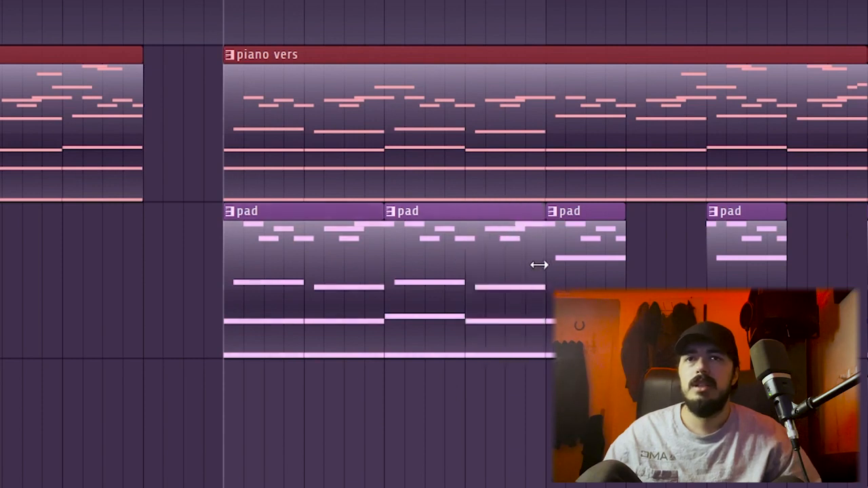
drag(625, 266, 742, 263)
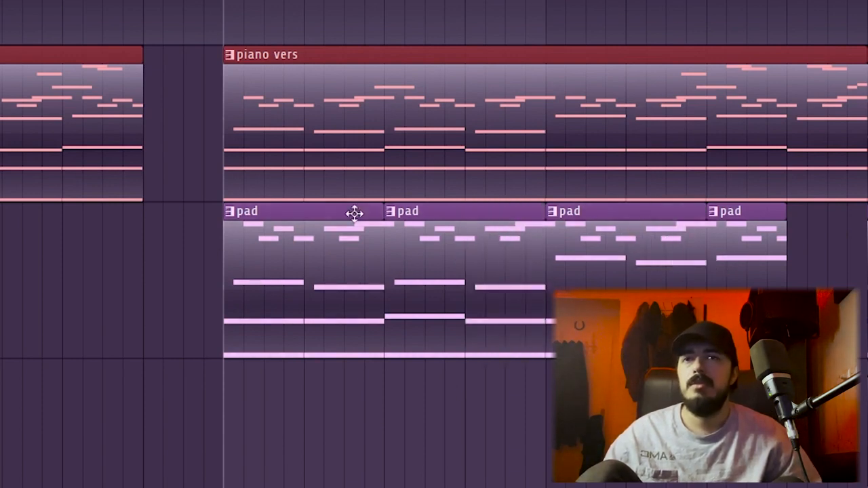
key(ctrl+z)
key(ctrl+z)
key(ctrl+z)
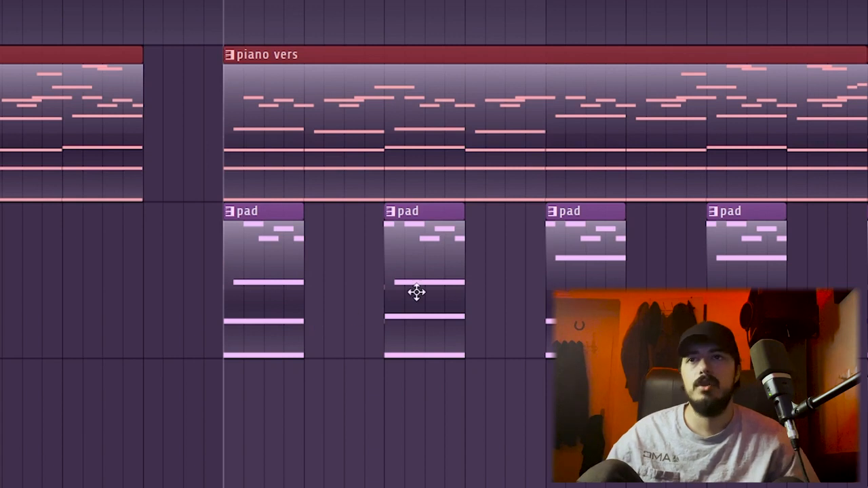
Play the piano with the gapped pad clips and review how the pad and string clips are placed across the arrangement.
scroll(416, 292, down, 1)
key(space)
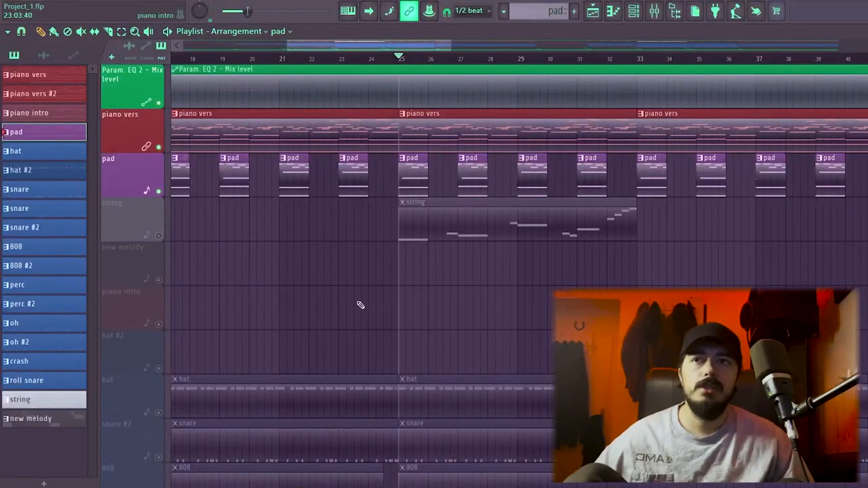
scroll(360, 306, down, 4)
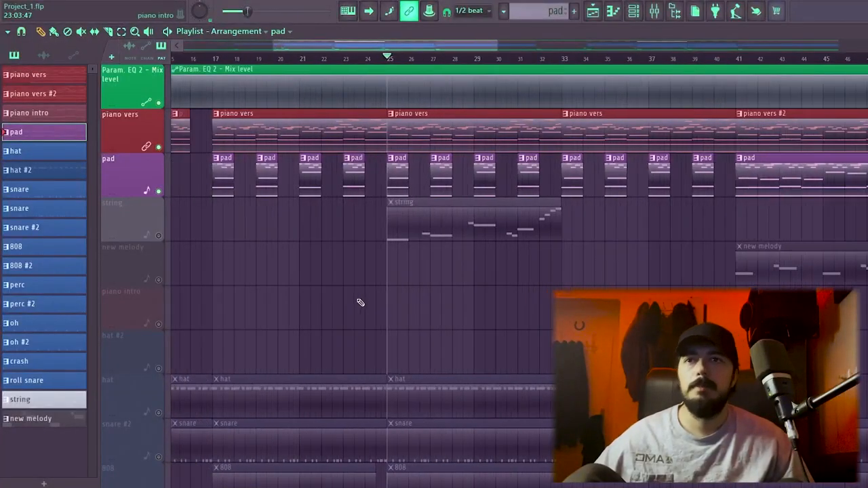
scroll(260, 261, down, 4)
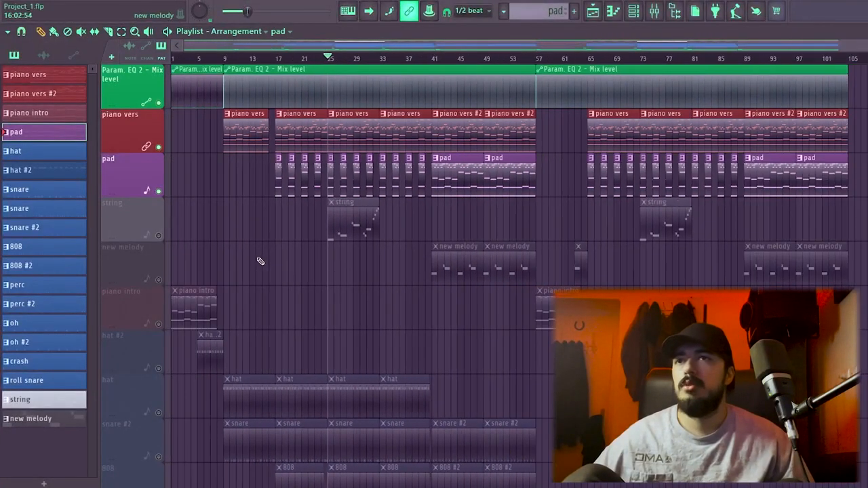
scroll(260, 262, up, 2)
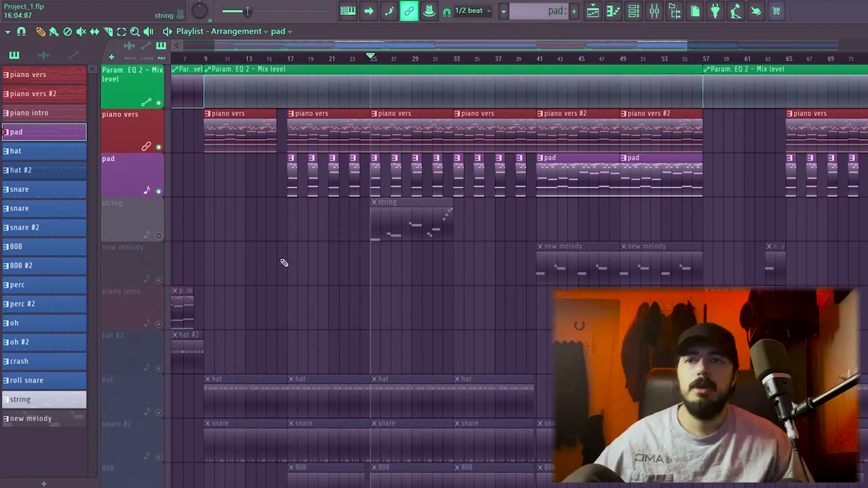
scroll(380, 266, up, 2)
scroll(424, 288, down, 1)
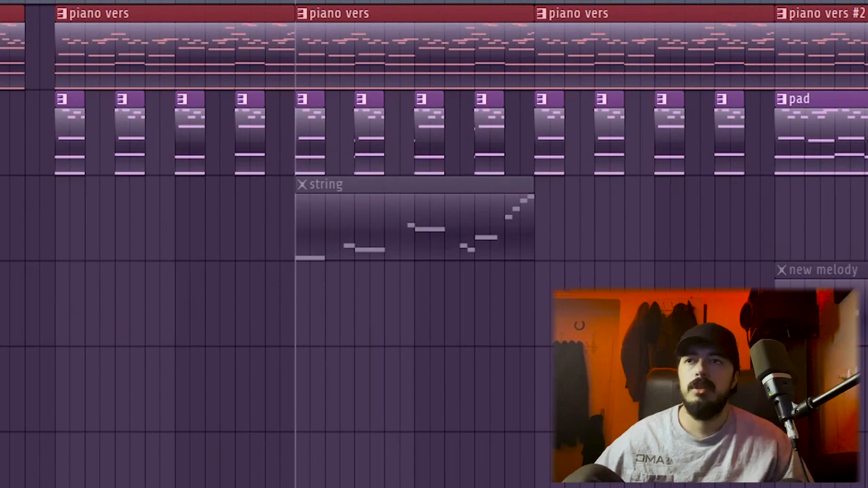
Enable the string track and play its pattern in the piano roll, following the melody from bar 5 through bar 12.
click(2, 249)
double_click(345, 227)
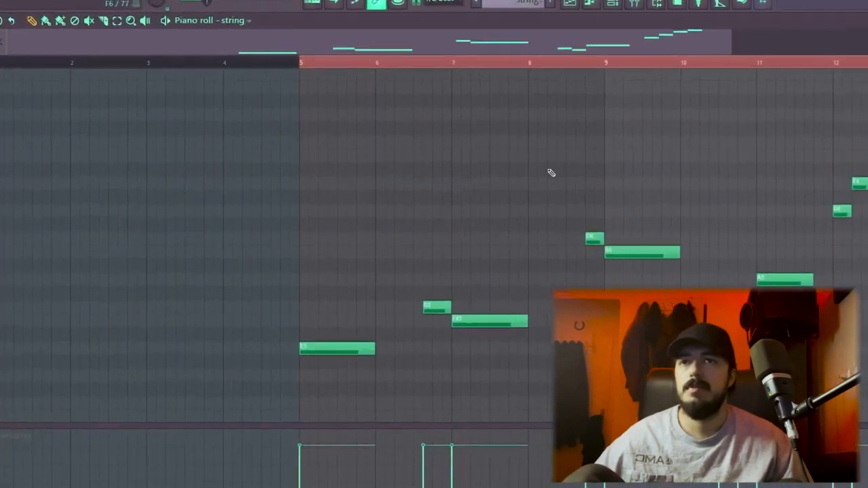
key(space)
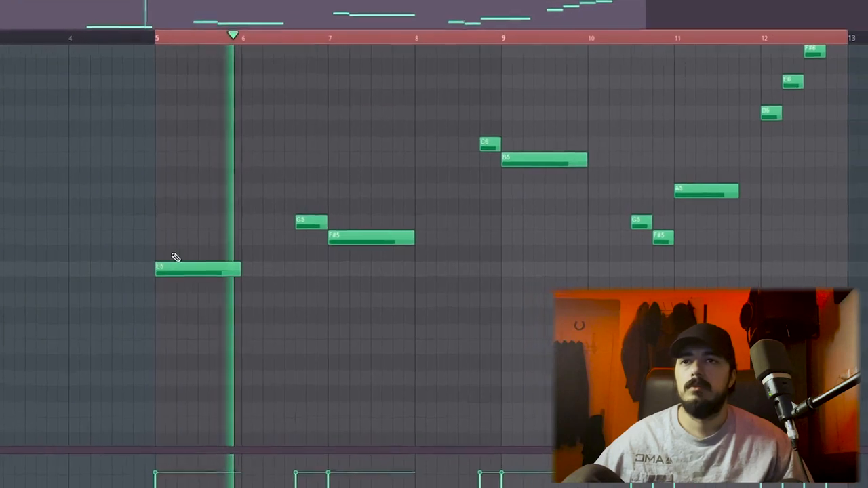
scroll(191, 204, up, 1)
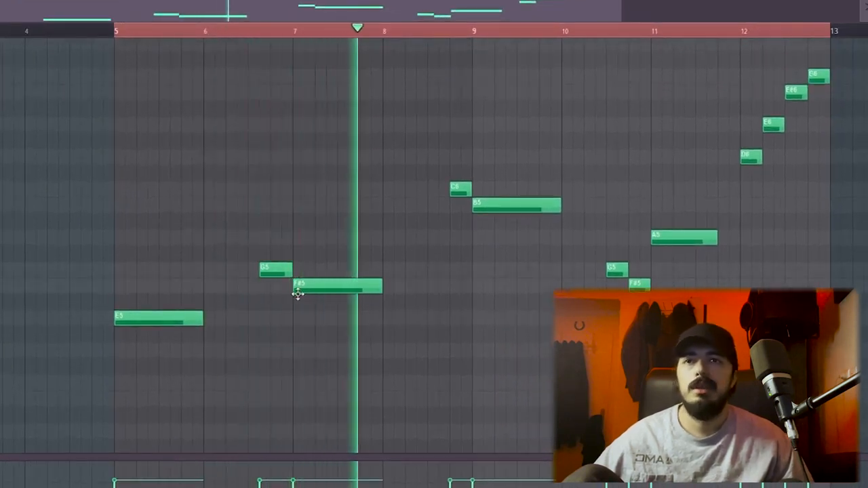
scroll(357, 211, down, 1)
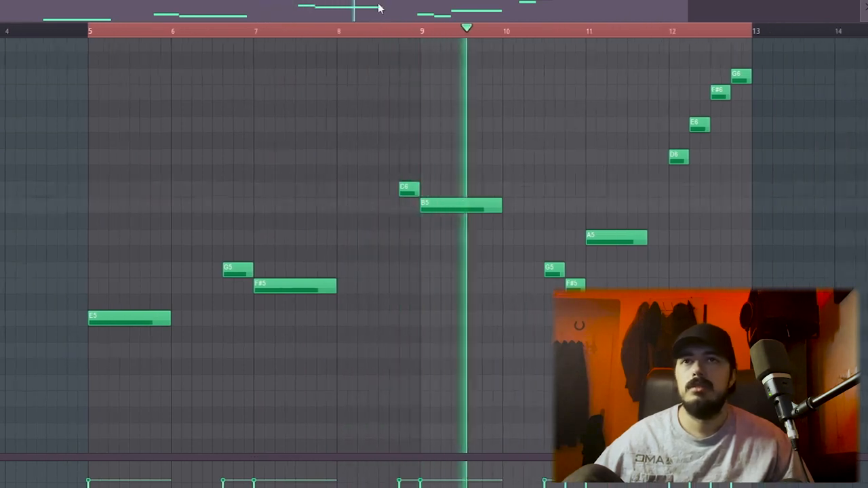
drag(380, 8, 513, 19)
scroll(434, 244, up, 3)
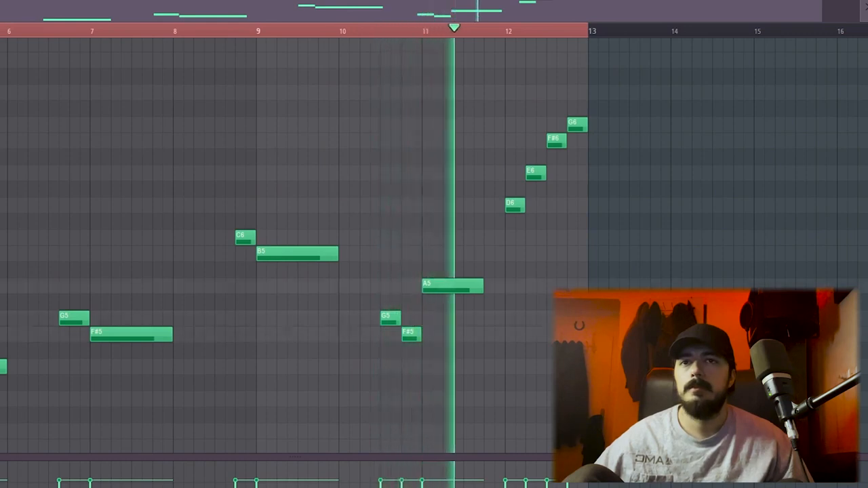
scroll(434, 244, up, 3)
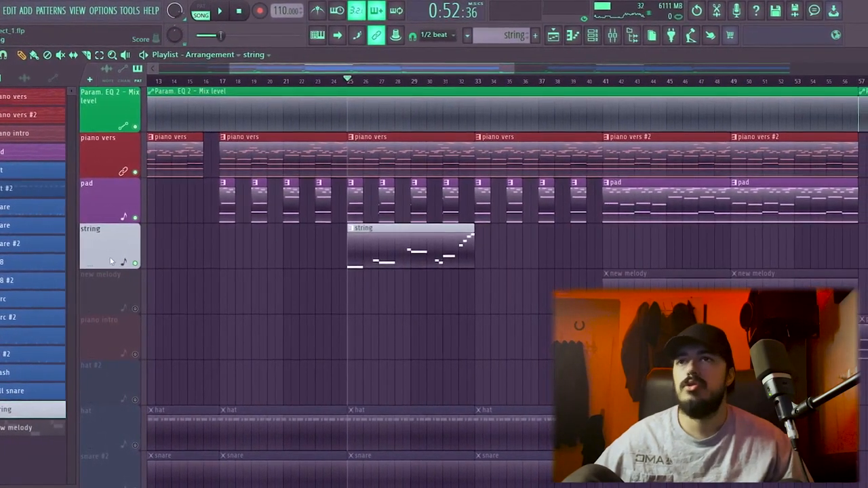
Solo the piano vers track and open the piano channel's Omnisphere instrument, dismissing its splash screen and repositioning the window.
right_click(138, 173)
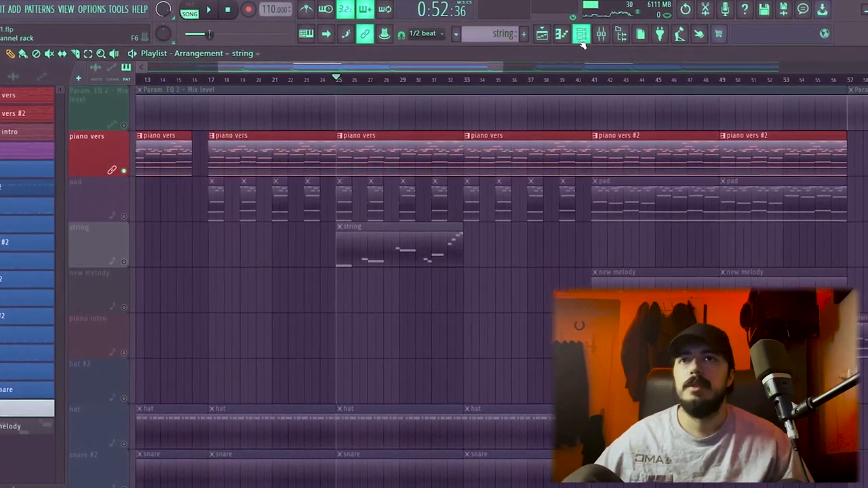
click(584, 34)
click(851, 144)
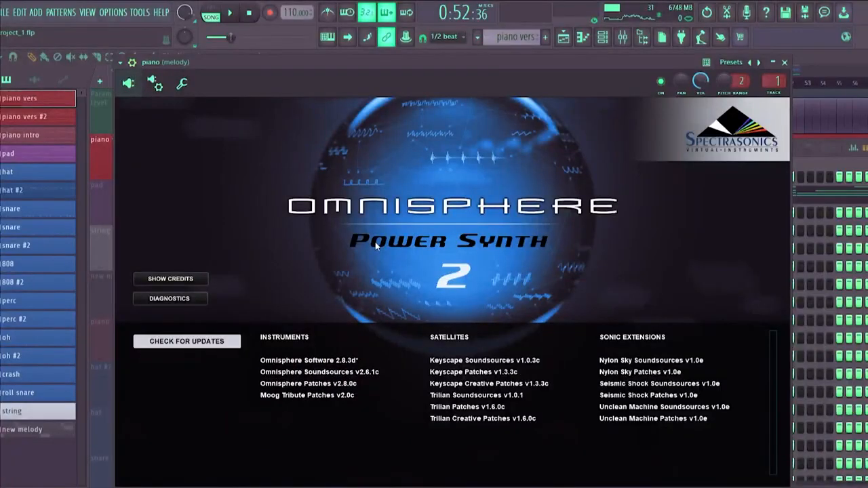
click(532, 221)
drag(514, 68, 578, 62)
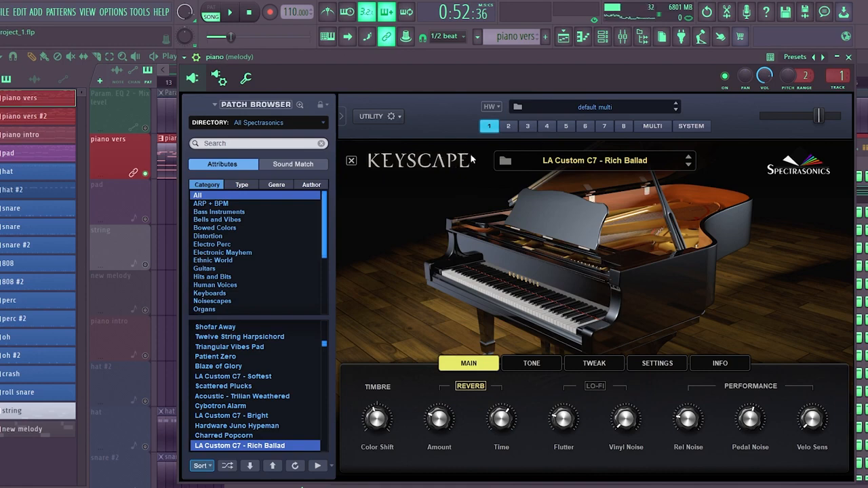
drag(414, 62, 403, 62)
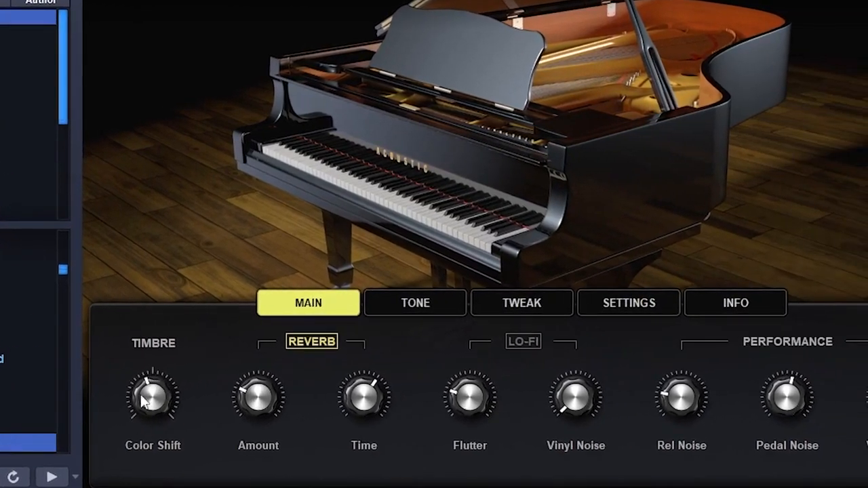
Examine the Tone, Tweak, Settings and Info pages of the Keyscape patch LA Custom C7 - Rich Ballad.
click(422, 313)
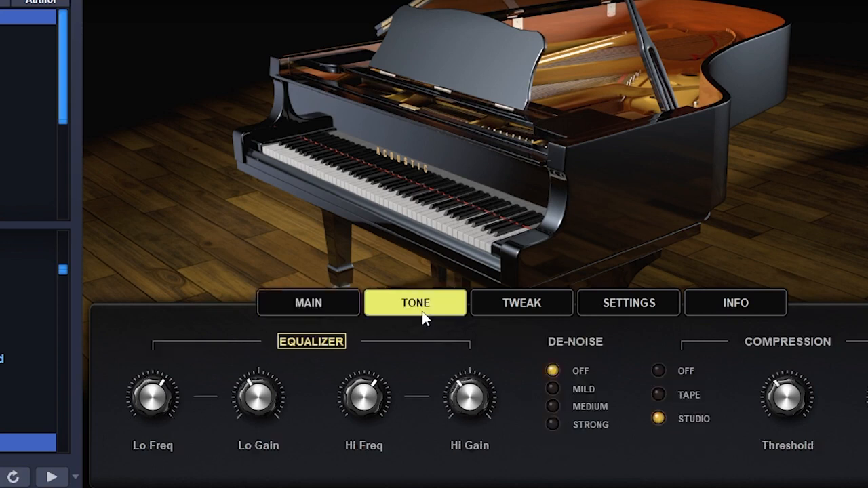
click(518, 305)
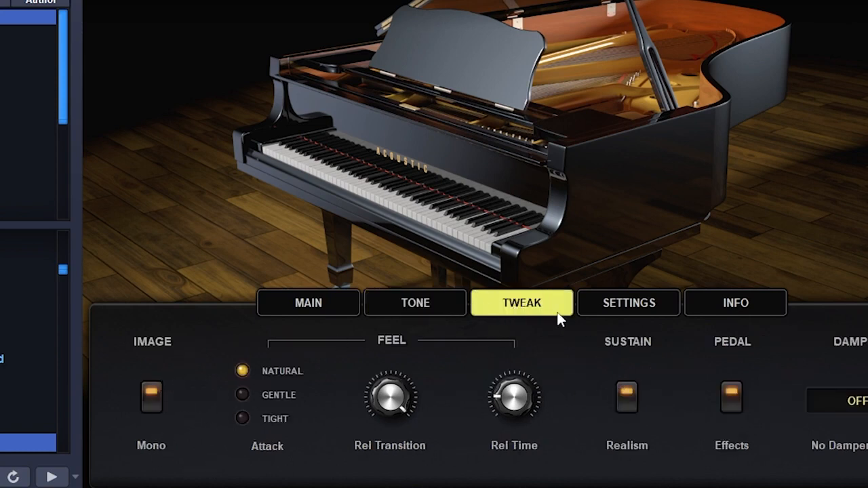
click(619, 304)
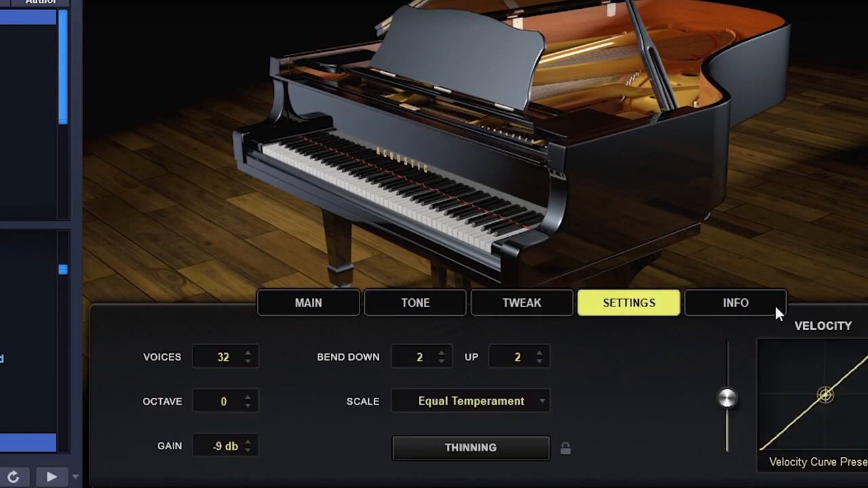
click(501, 309)
click(625, 314)
click(710, 313)
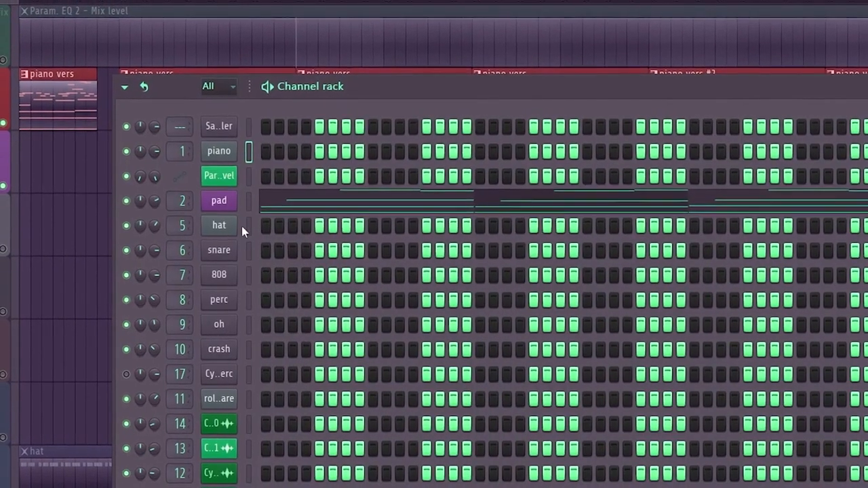
Look up Xpand!2 in the list of available instruments and open the pad channel's plugin to check its preset.
click(219, 200)
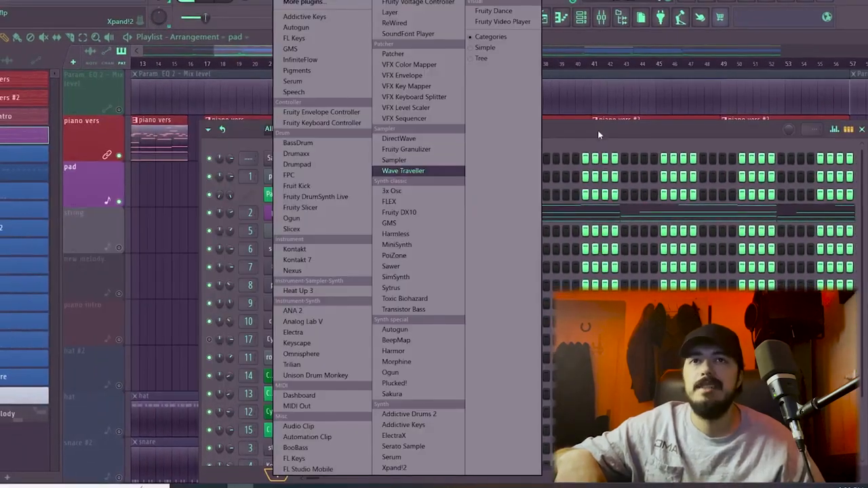
click(597, 131)
click(275, 214)
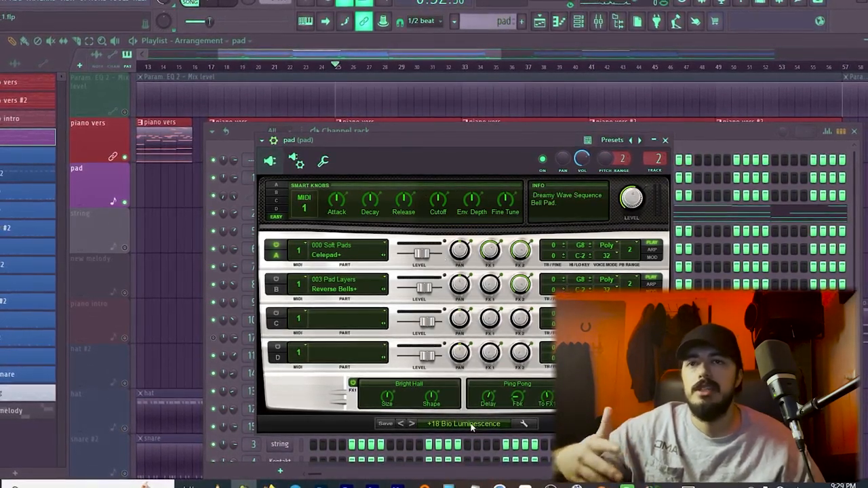
Browse the Xpand!2 preset categories on the pad channel, including Vocals and Bright Pads, and close the plugin and channel rack.
click(434, 424)
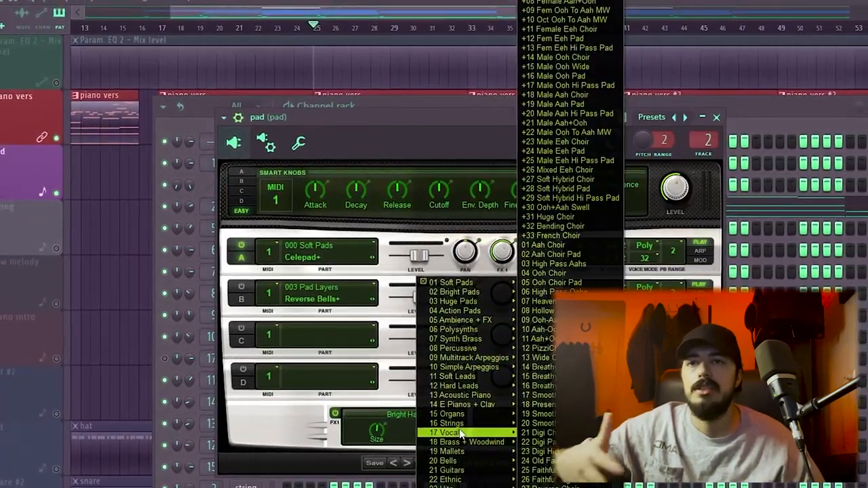
mouse_move(461, 423)
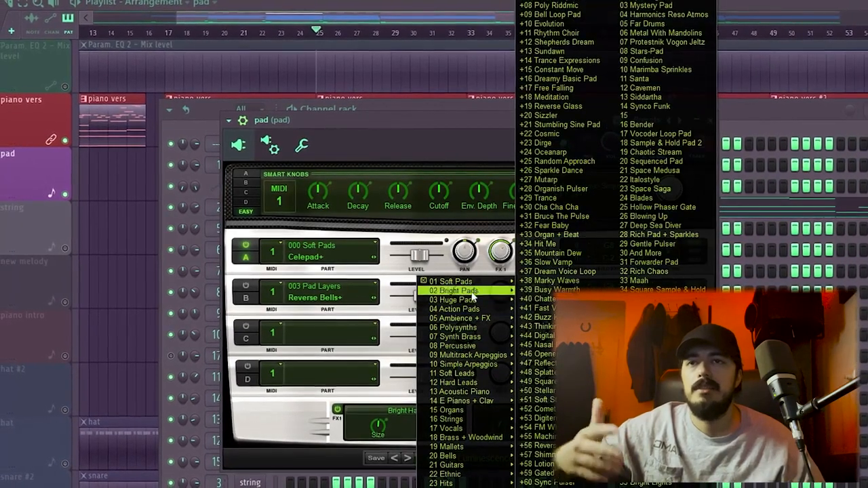
mouse_move(472, 300)
click(470, 135)
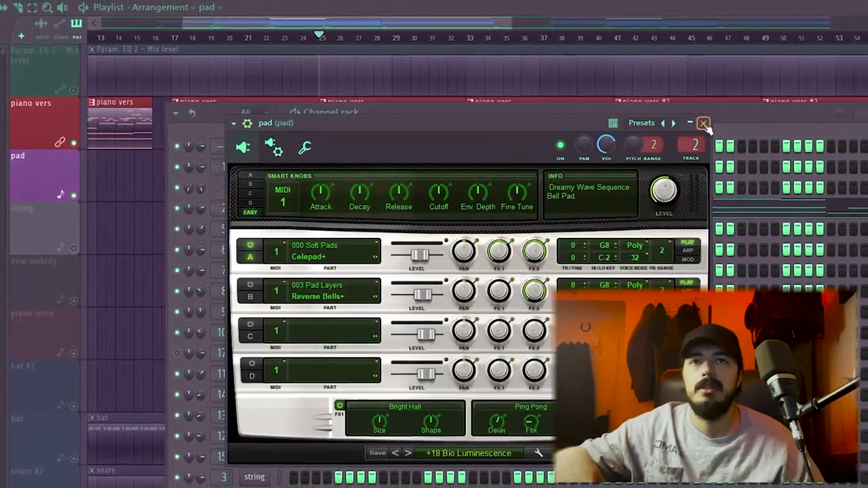
click(709, 123)
key(F6)
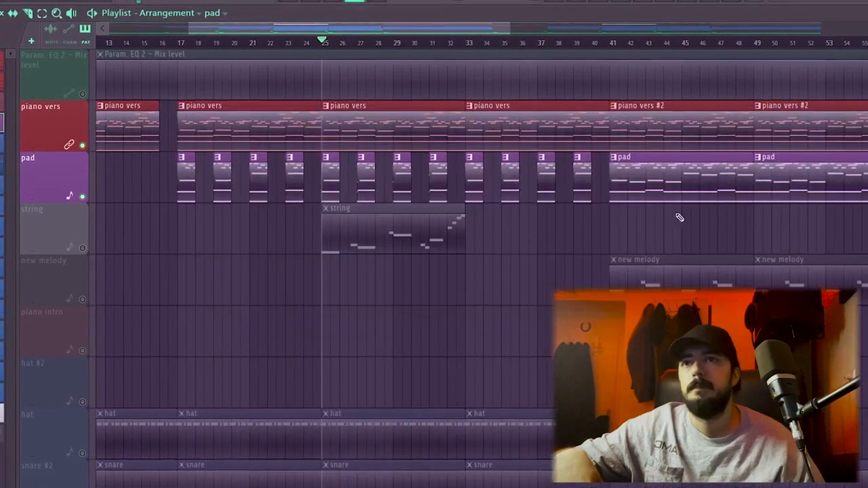
Enable the string track in the playlist and select its pattern at bar 25.
click(88, 250)
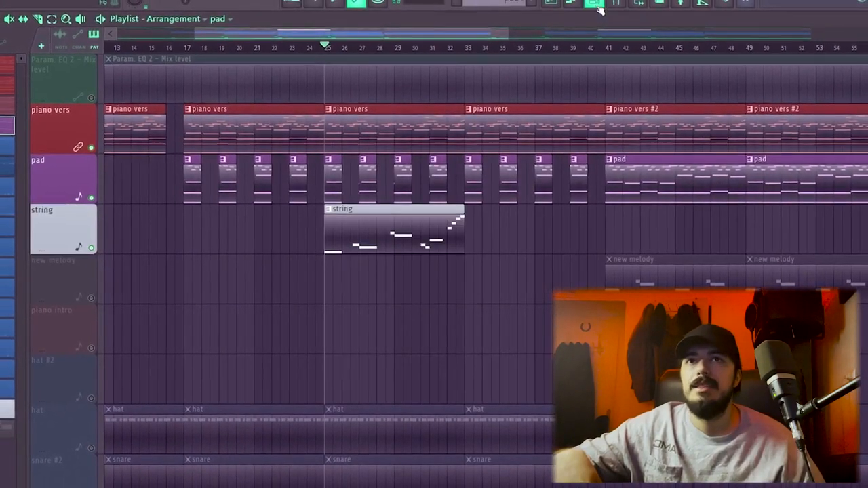
click(598, 7)
key(F6)
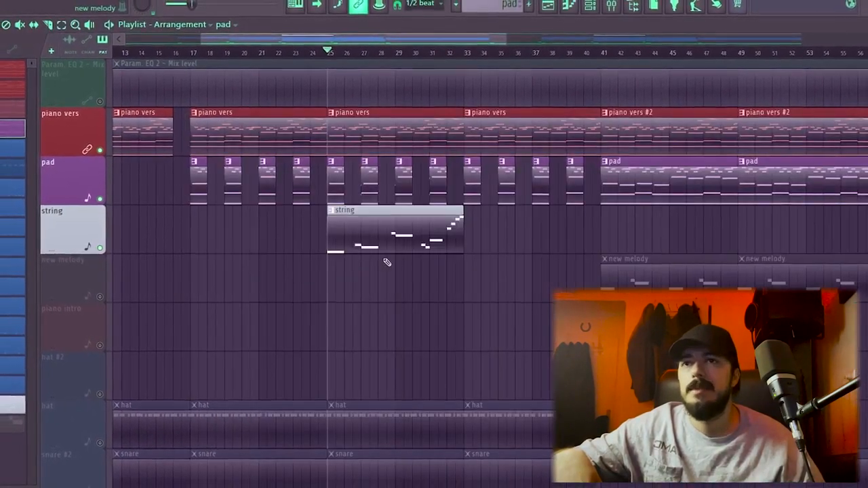
click(380, 225)
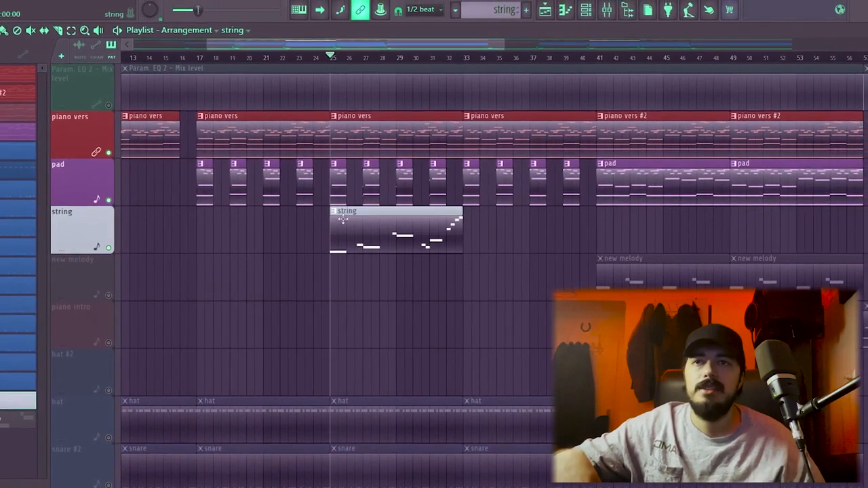
Open the string channel's Analog Lab V instrument to check its preset, and close the plugin and channel rack.
click(587, 10)
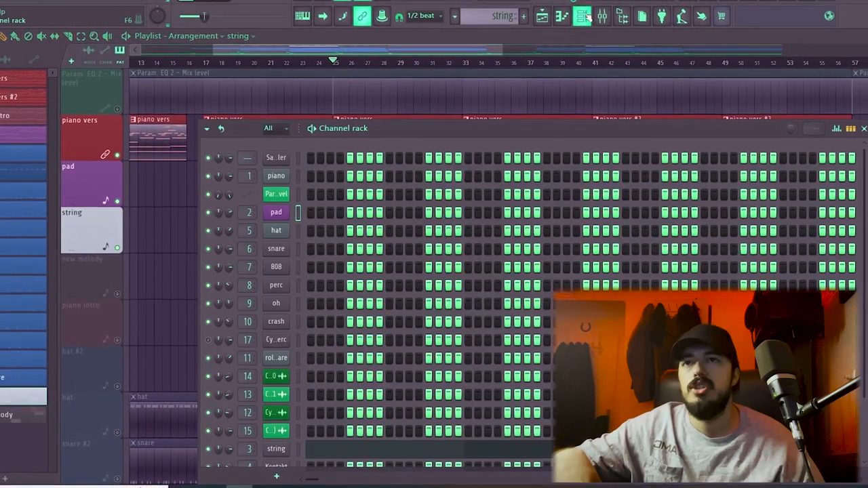
key(F6)
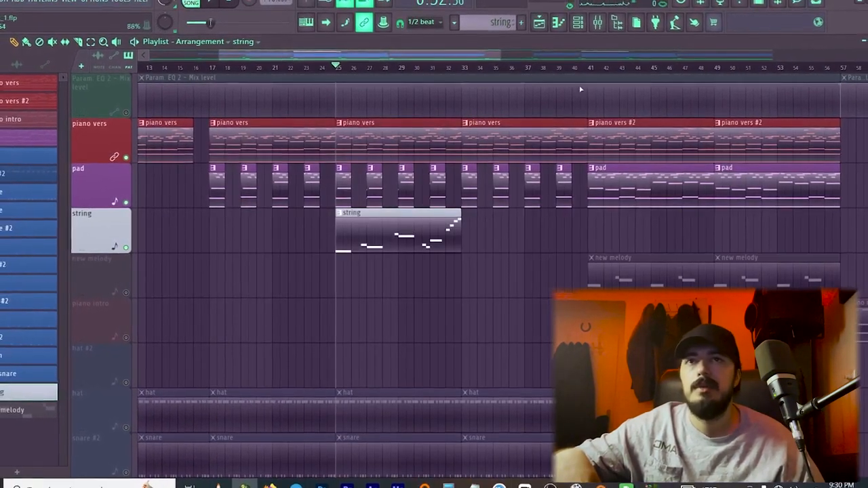
key(F6)
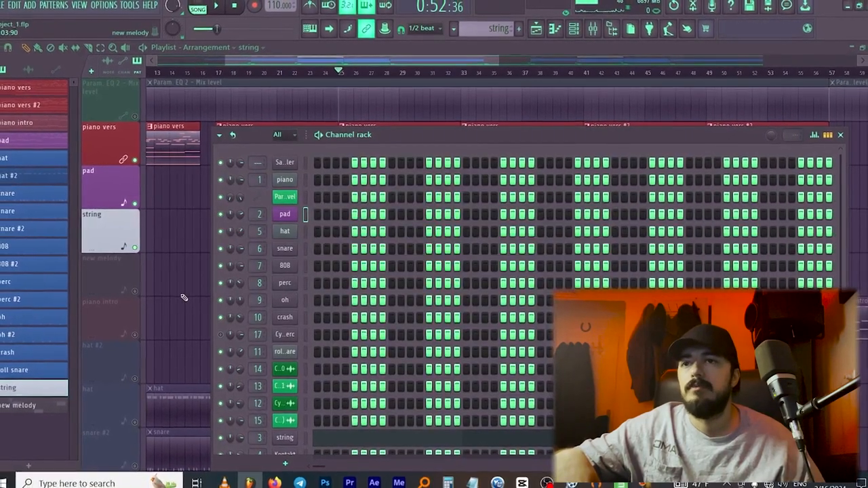
click(284, 437)
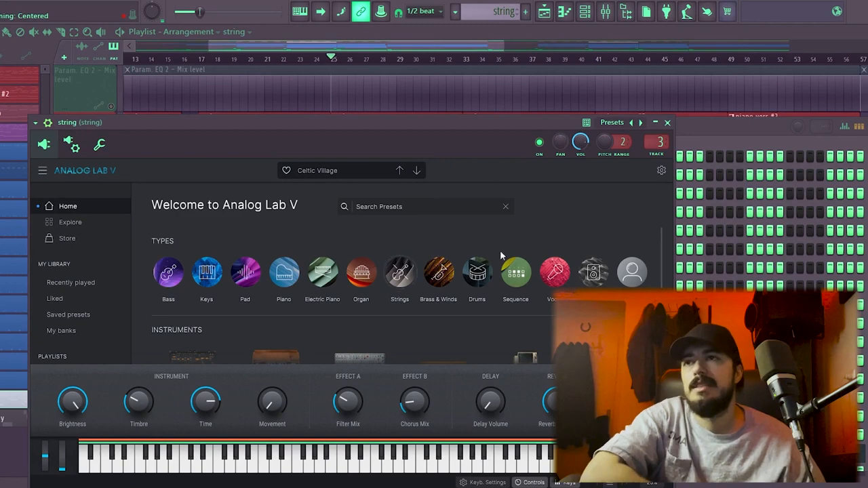
click(668, 122)
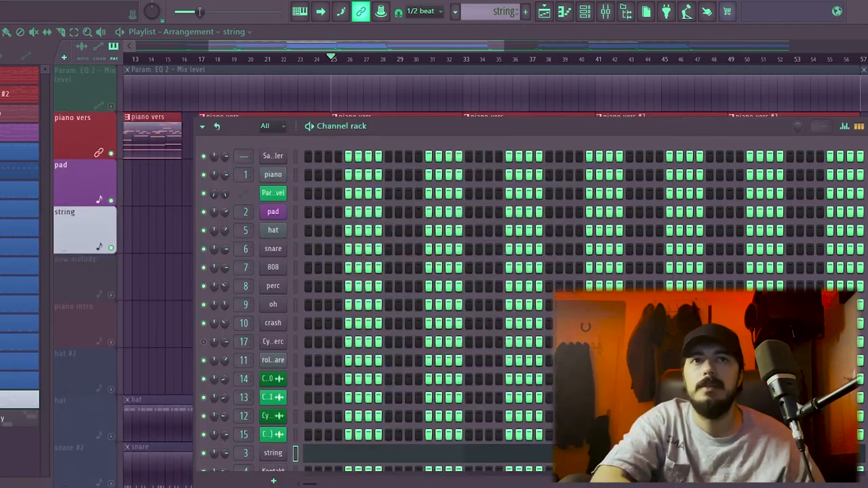
key(F6)
Enable the new melody track, set the playback position to bar 41 and select the pattern placed there.
scroll(349, 293, down, 1)
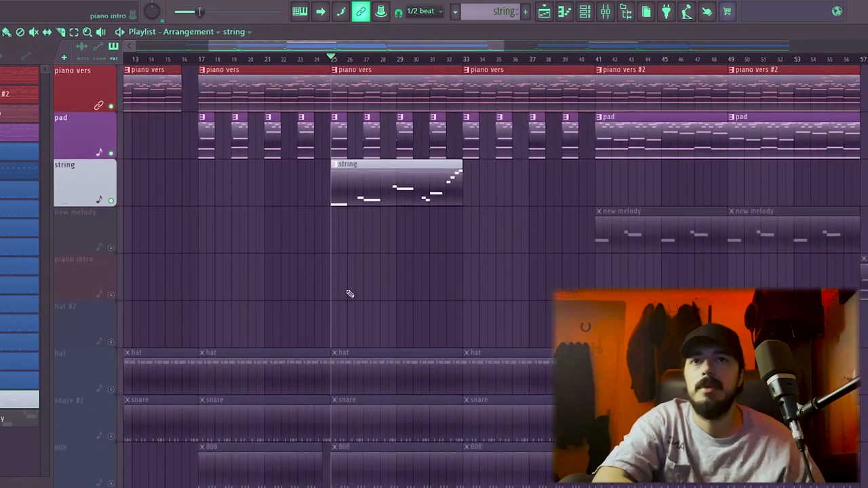
drag(509, 52, 580, 53)
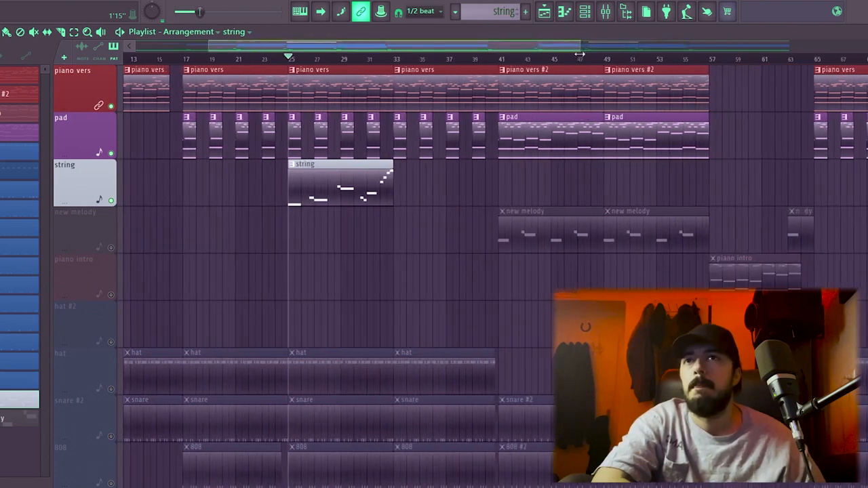
click(112, 248)
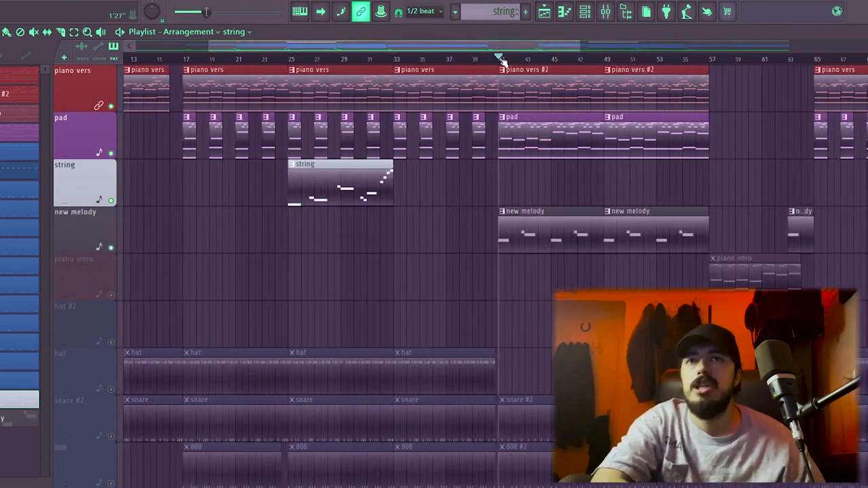
drag(543, 49, 561, 49)
click(519, 207)
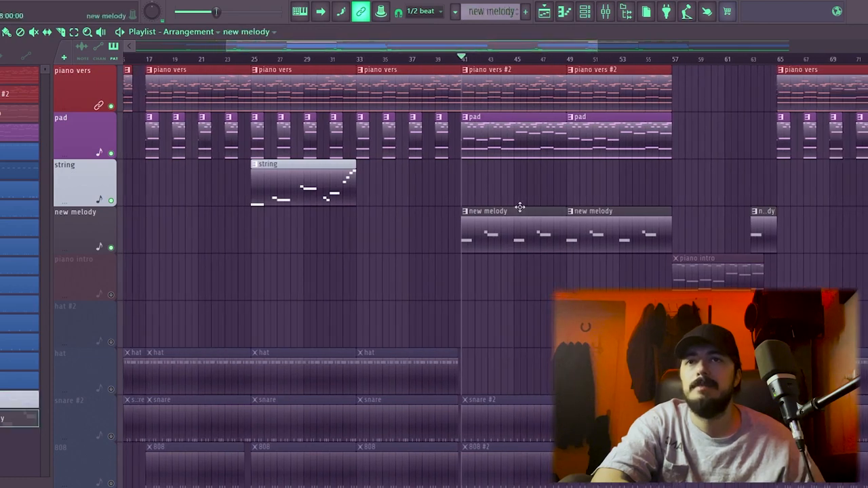
Find the channel that plays the new melody pattern and open its Kontakt instrument to check the Exhale preset.
click(590, 14)
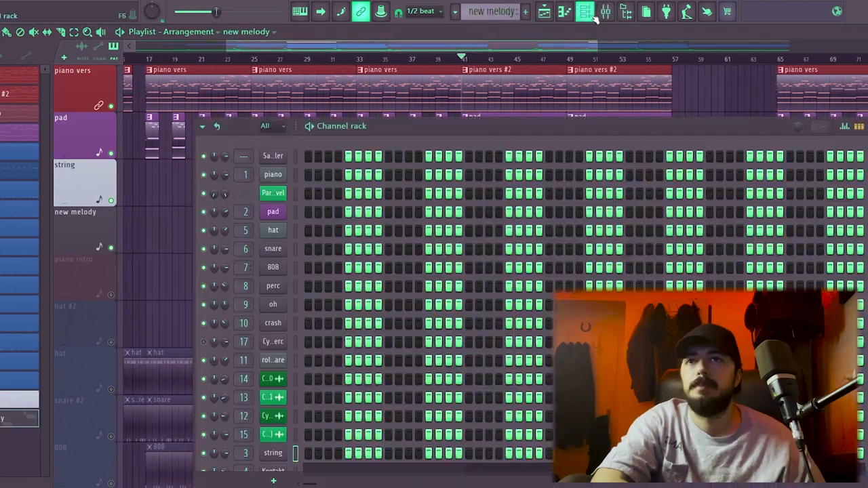
click(281, 456)
click(655, 122)
scroll(288, 434, down, 3)
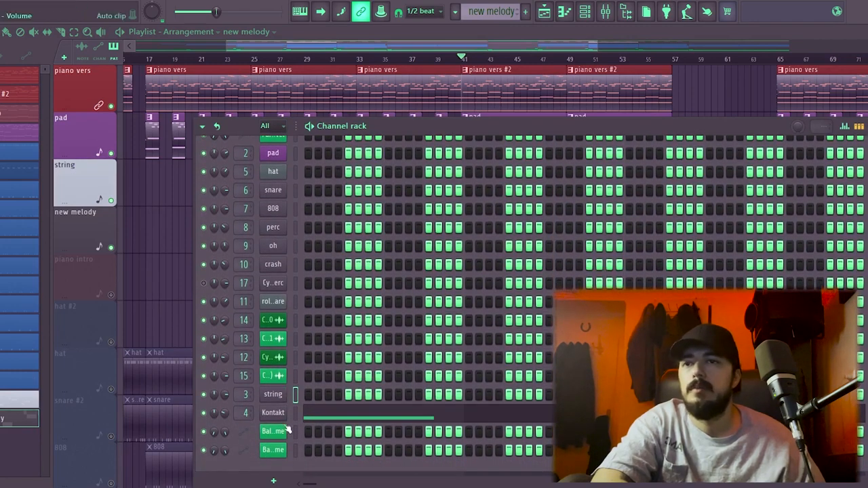
click(278, 415)
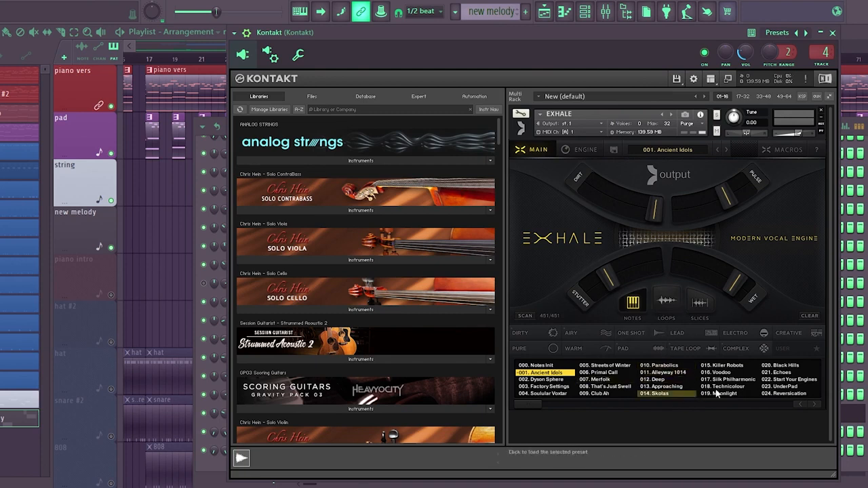
Demonstrate Exhale's Loops mode with its key set to E minor, and return to Notes mode before closing Kontakt.
click(666, 303)
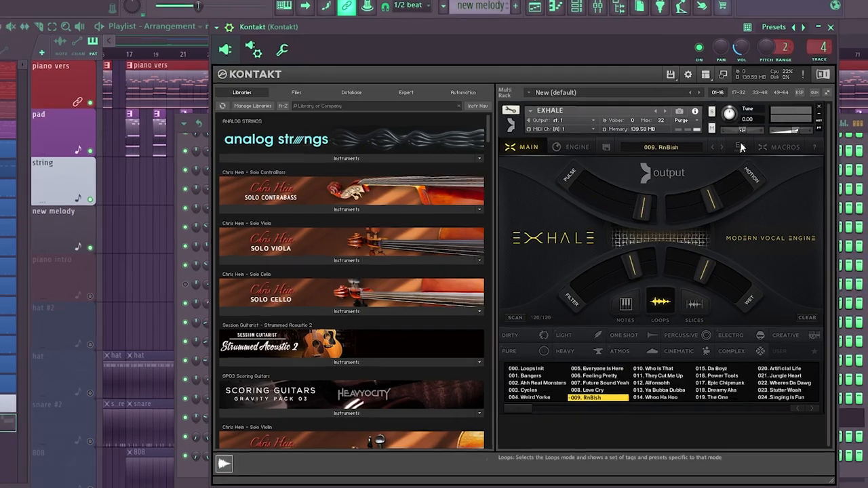
click(741, 147)
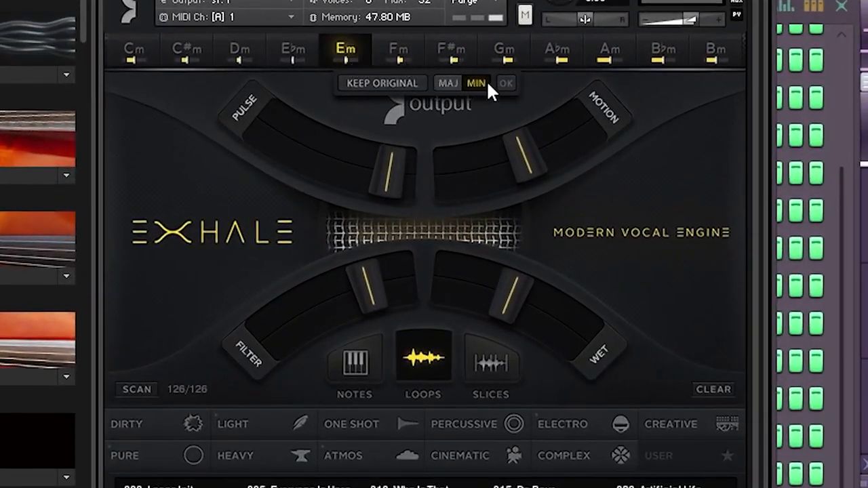
click(502, 83)
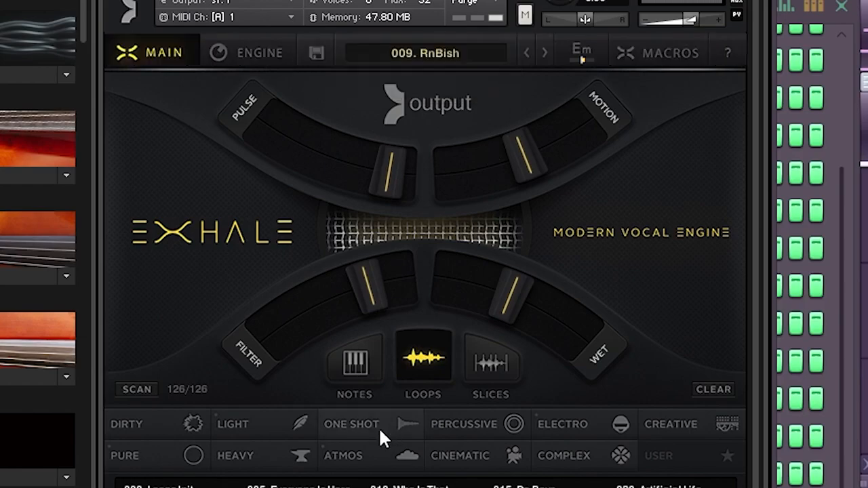
click(378, 378)
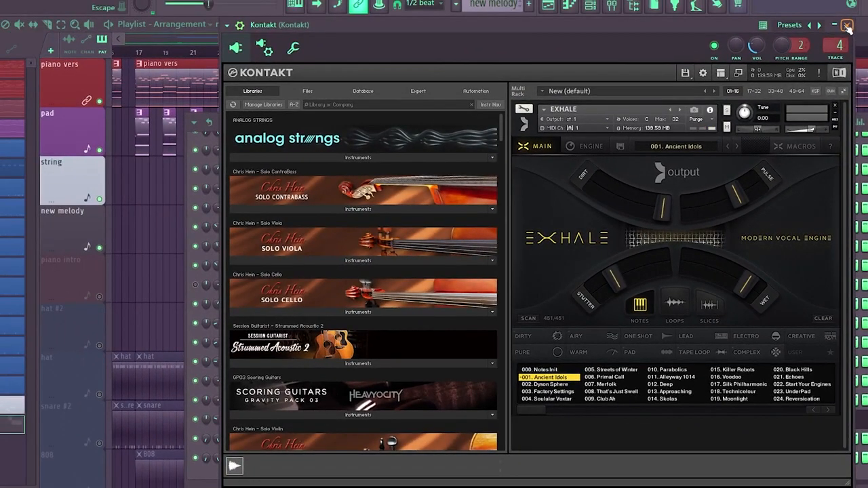
click(847, 25)
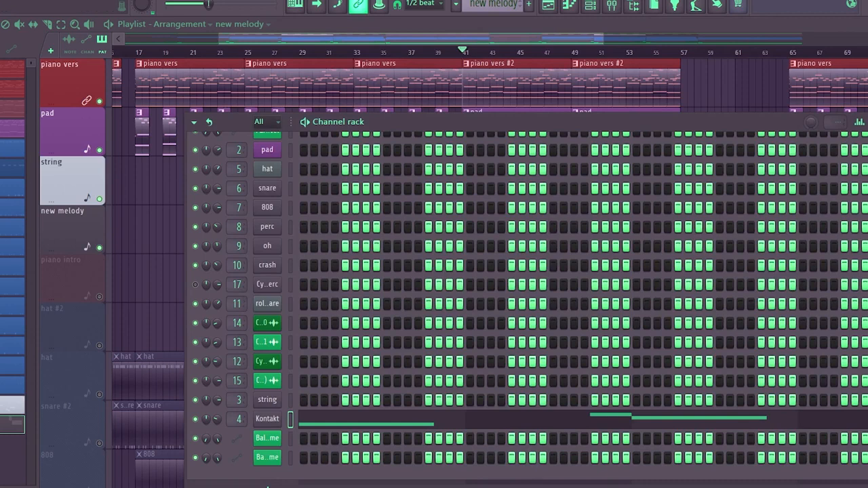
Play the arrangement from bar 41 and follow the new melody pattern's notes in the piano roll.
key(F6)
key(space)
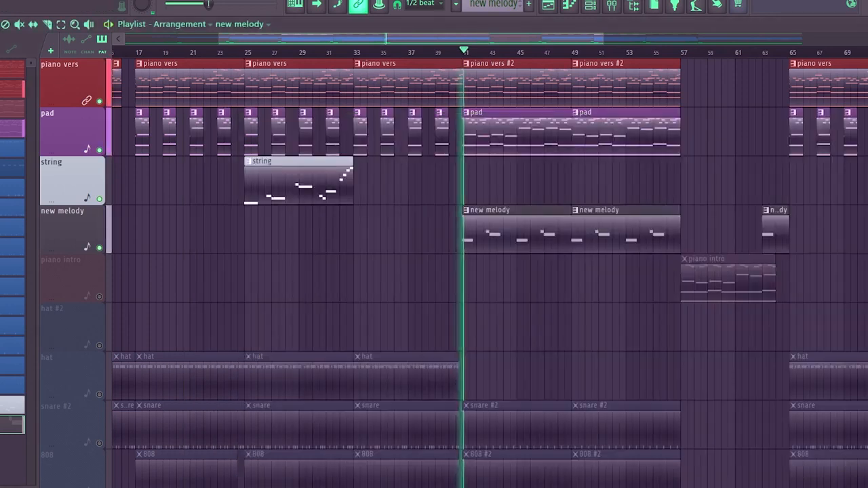
double_click(526, 237)
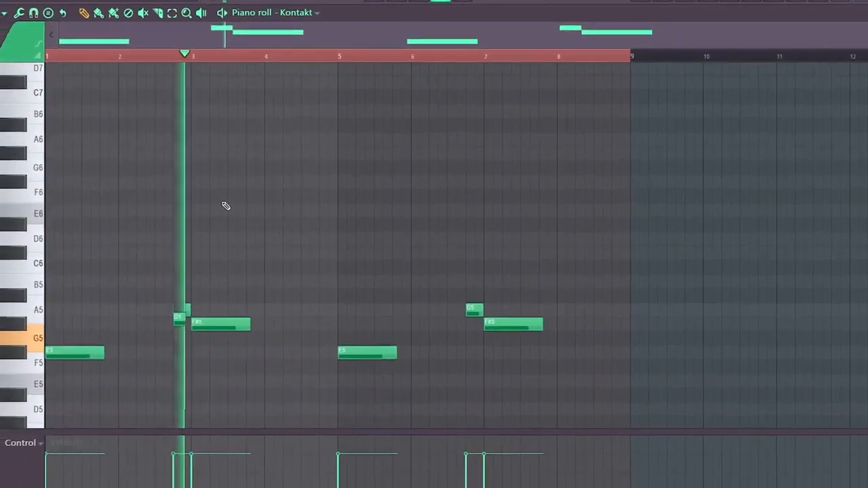
scroll(352, 148, down, 2)
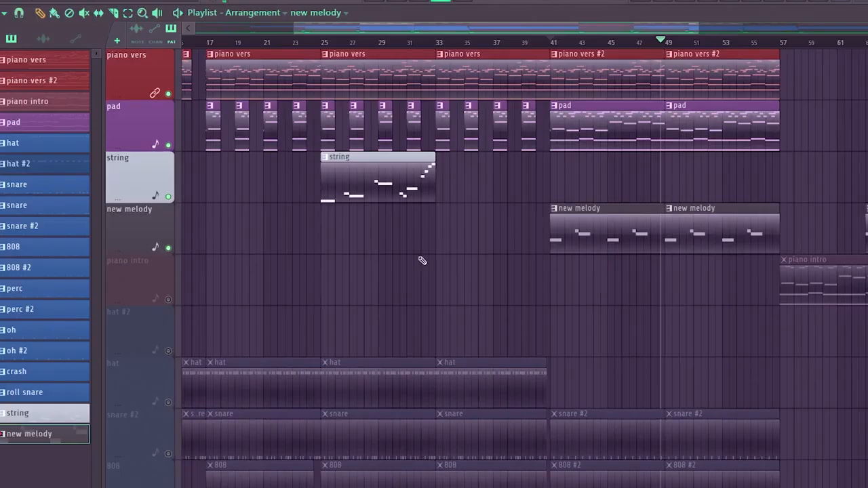
Enable the piano intro and hat #2 tracks and play the hat pattern in the piano roll, zoomed to bars 1 through 4.
scroll(425, 210, down, 1)
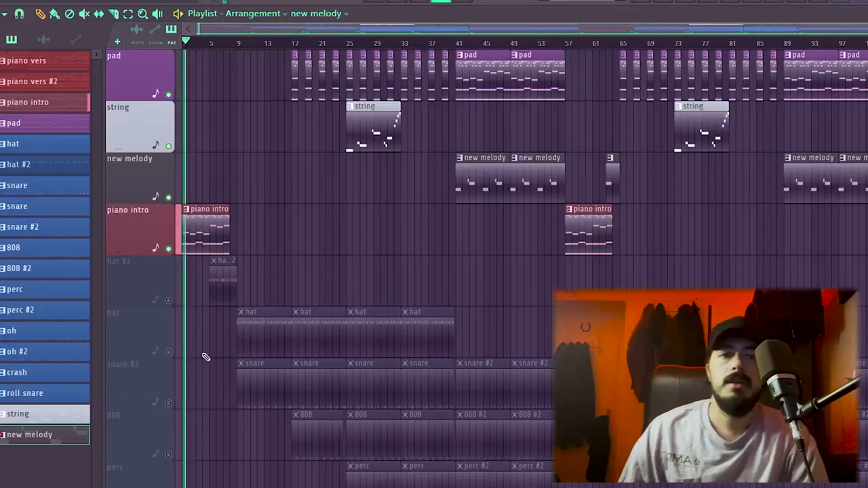
click(169, 301)
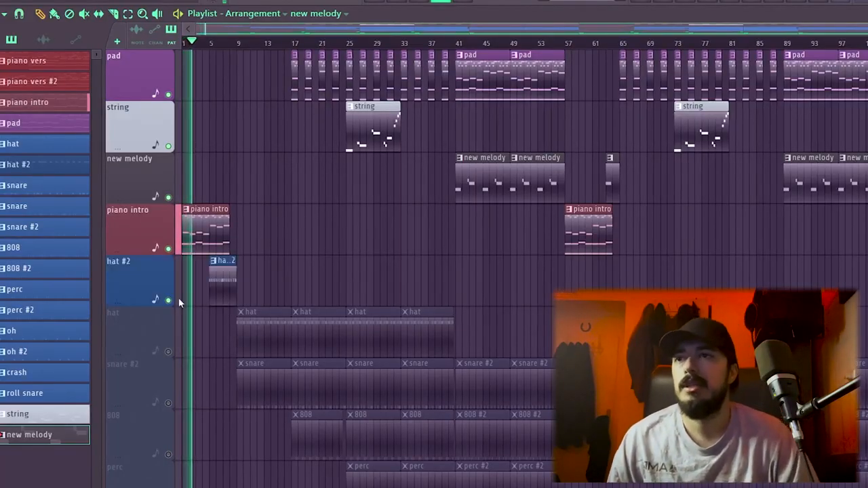
double_click(221, 271)
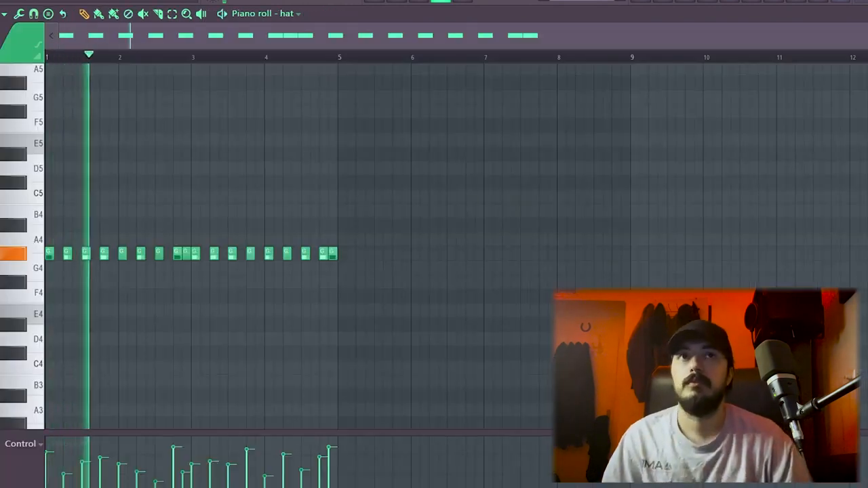
drag(857, 22, 719, 23)
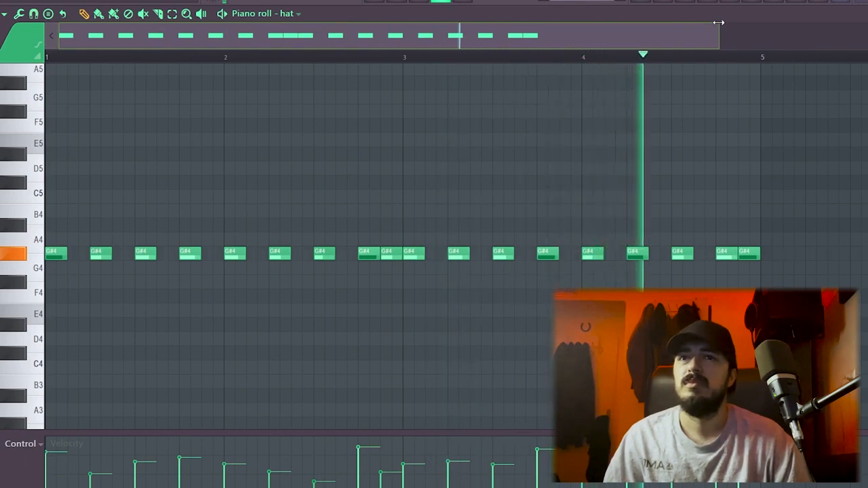
Move all the hat notes to C5 and play the pattern at that pitch.
key(space)
key(ctrl+z)
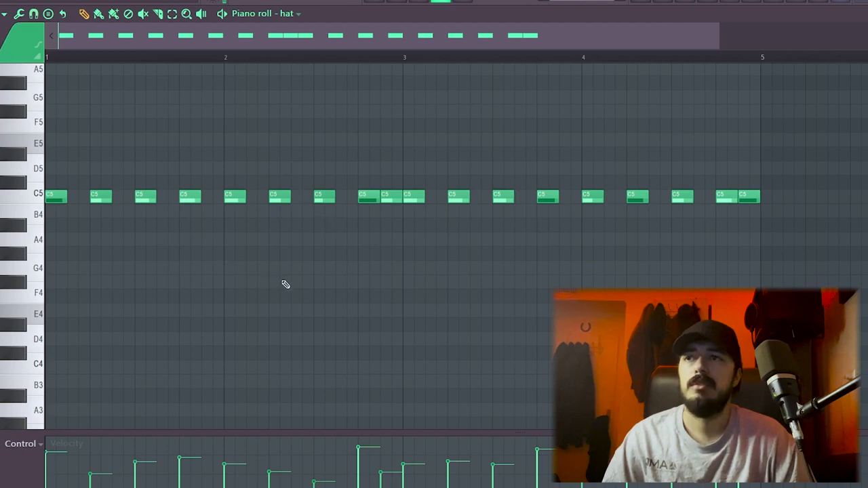
key(space)
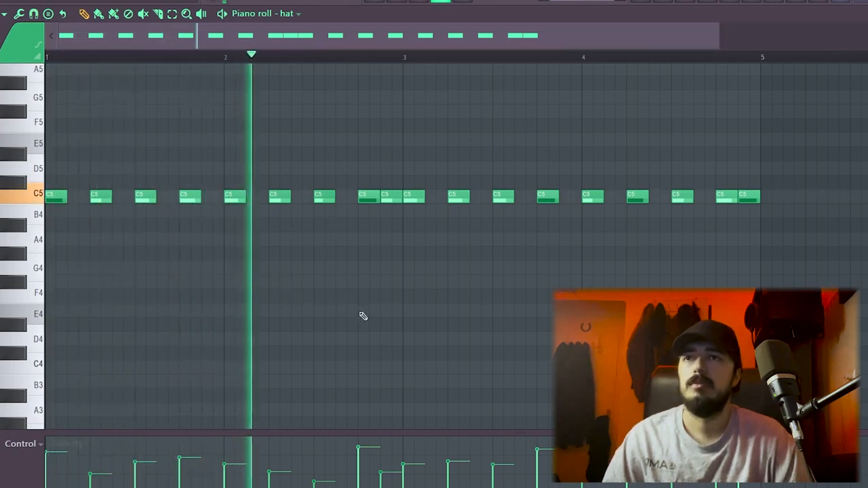
key(space)
Transpose the hat notes down four semitones to G#4 and play the pattern for comparison.
key(shift+Down)
key(shift+Down)
key(shift+Down)
key(shift+Down)
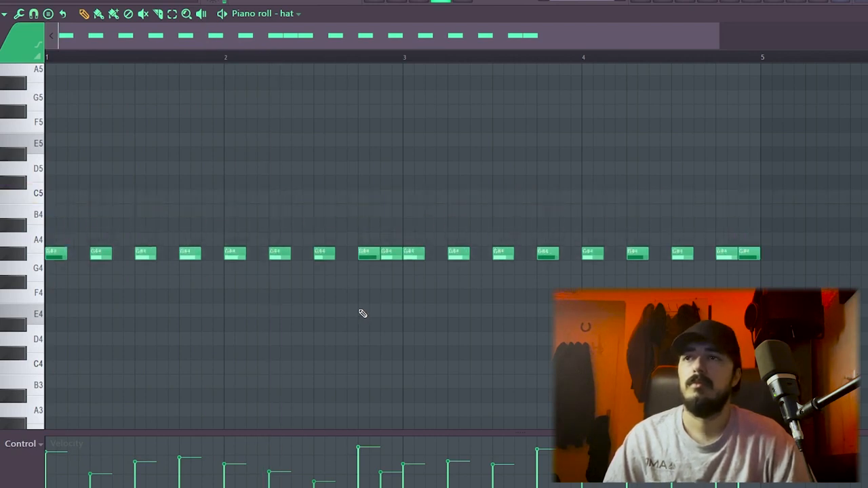
key(shift+Up)
key(shift+Up)
key(shift+Down)
key(shift+Down)
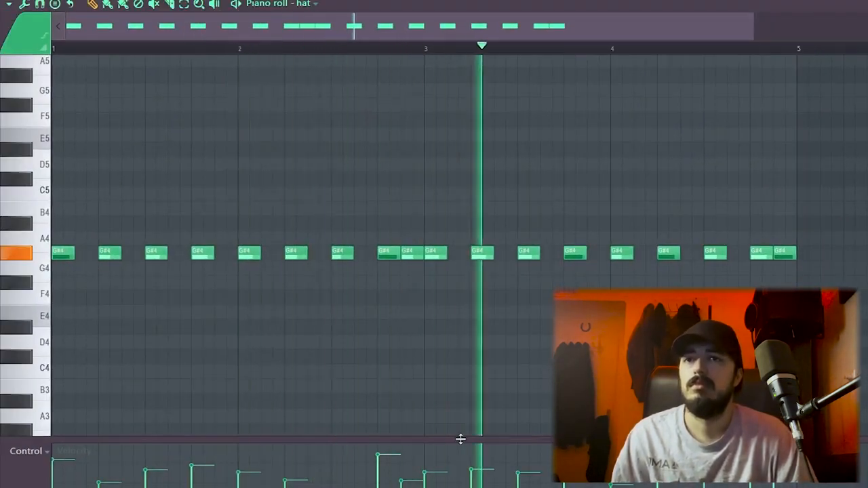
Enlarge the velocity lane to examine the hat #2 note velocities, then shrink it and widen the view to bars 1 through 7.
drag(460, 440, 478, 116)
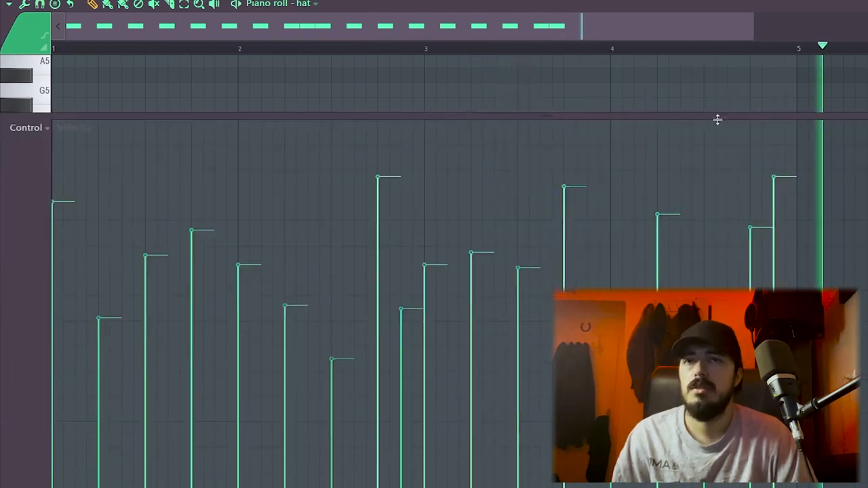
drag(717, 119, 718, 371)
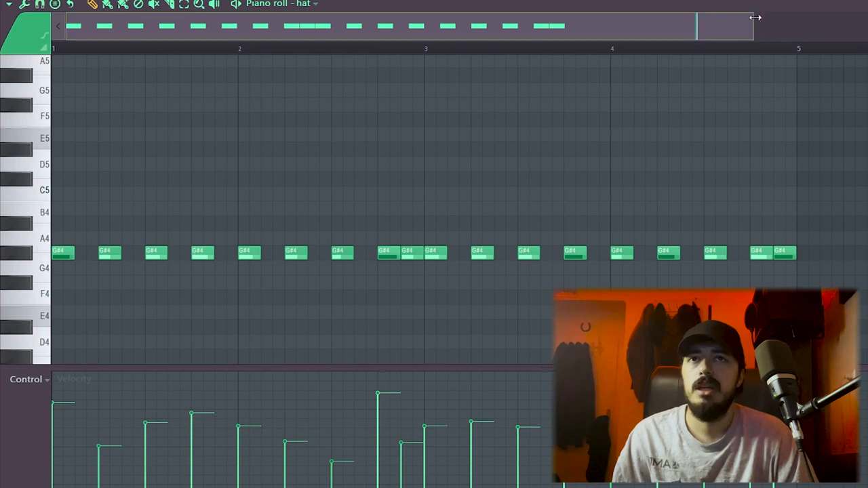
drag(755, 18, 864, 19)
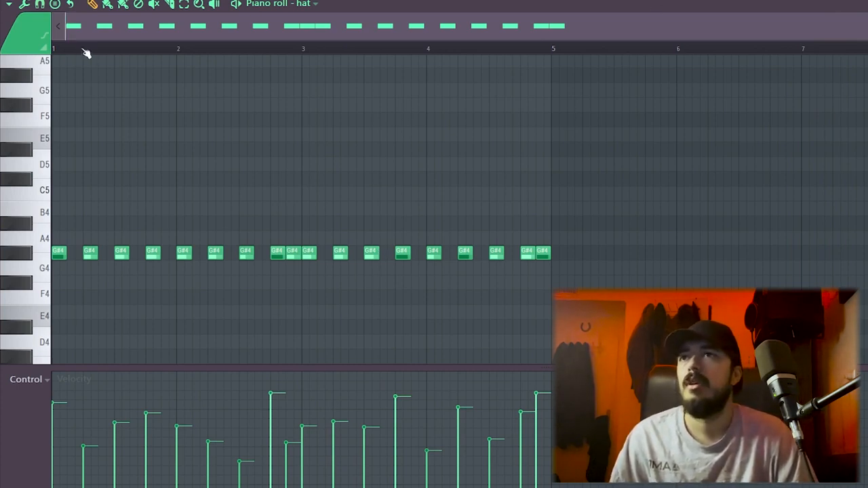
Enable the hat track and play its pattern in the piano roll, selecting all of its notes.
key(F5)
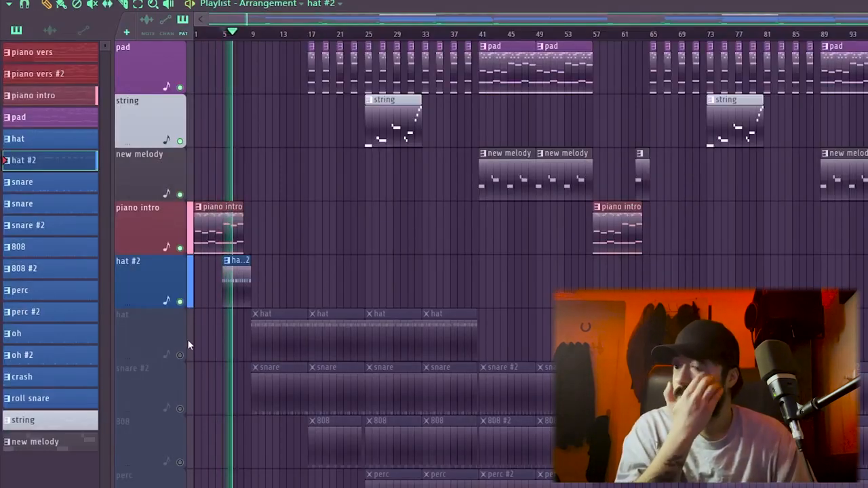
click(180, 354)
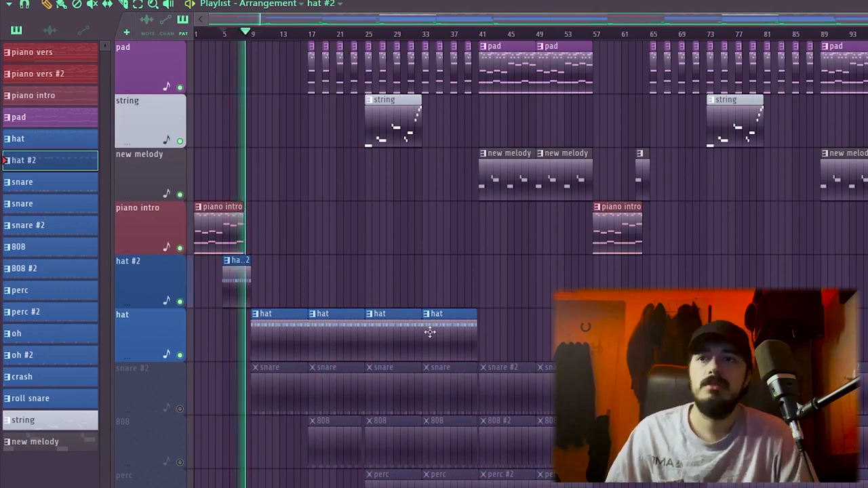
double_click(273, 331)
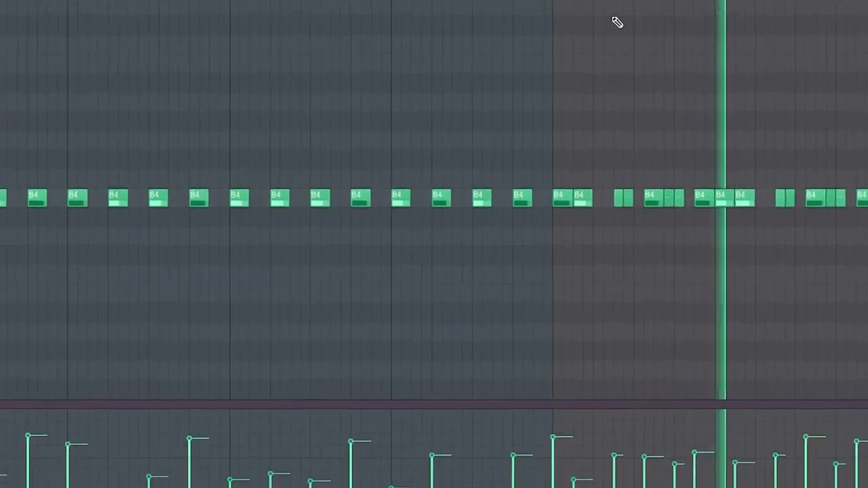
scroll(617, 23, down, 3)
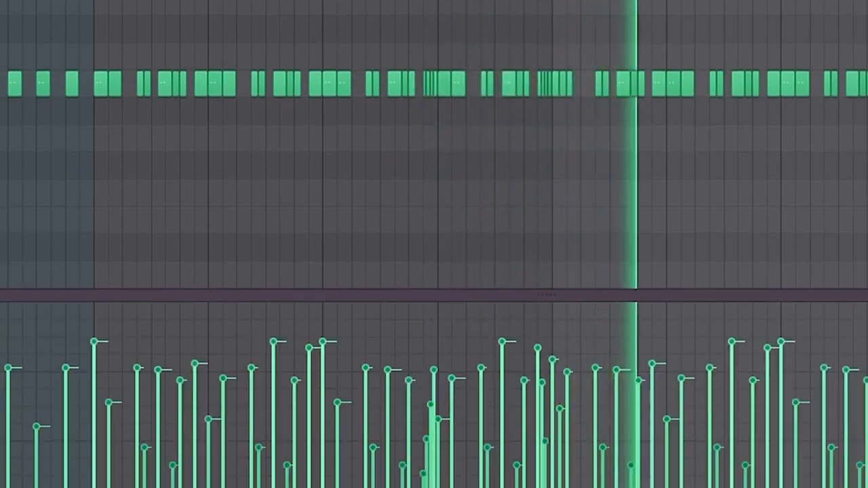
key(ctrl+a)
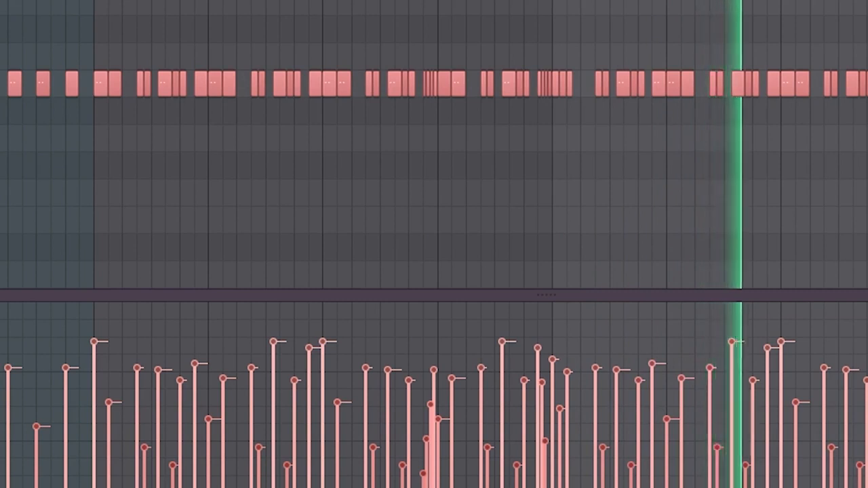
drag(837, 335, 184, 185)
key(shift+Up)
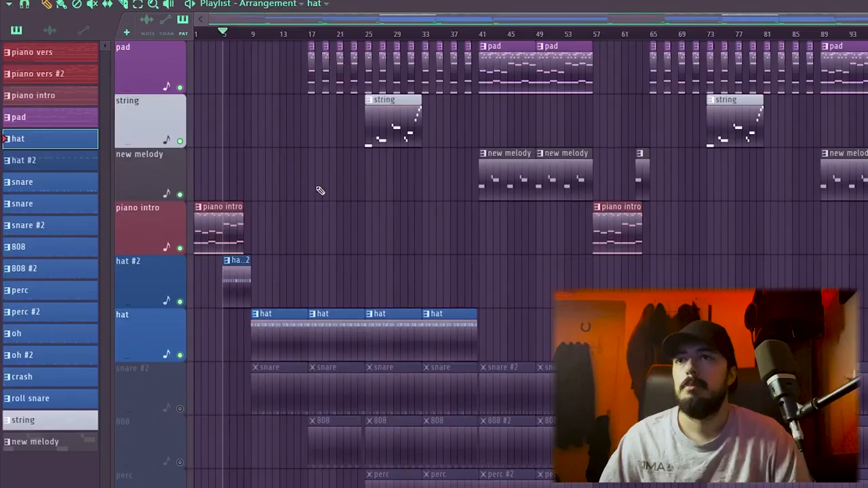
Enable the snare #2 track and follow the snare pattern's notes in the piano roll through bars 1 to 8 during playback.
scroll(247, 269, down, 1)
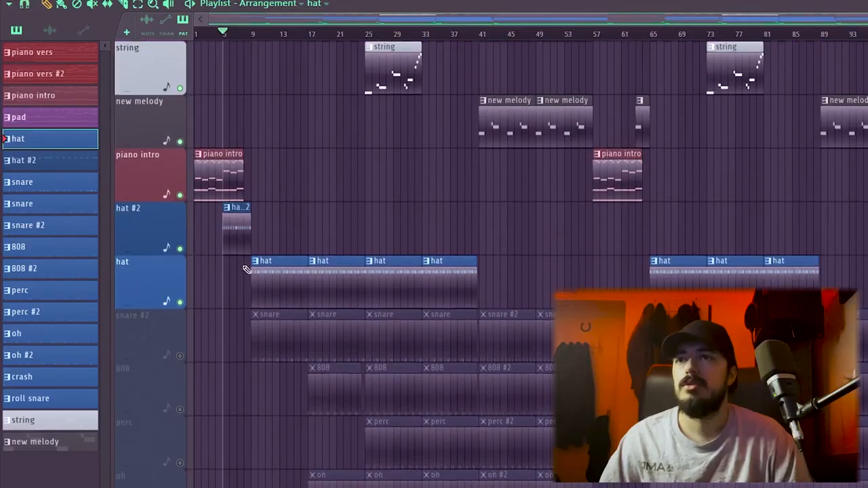
click(180, 356)
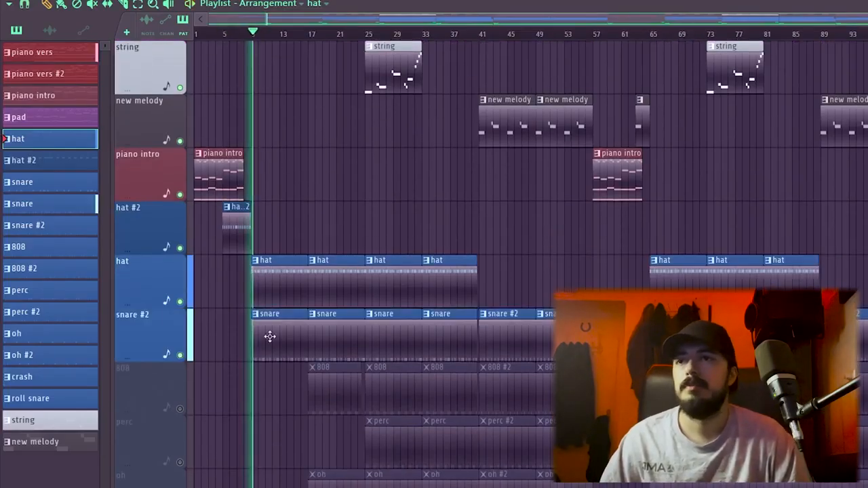
double_click(269, 335)
ctrl+right_click(309, 141)
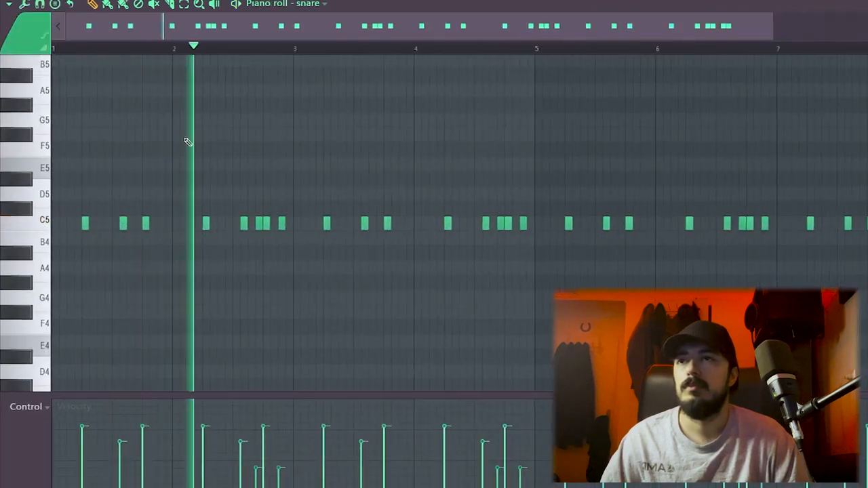
scroll(189, 139, up, 3)
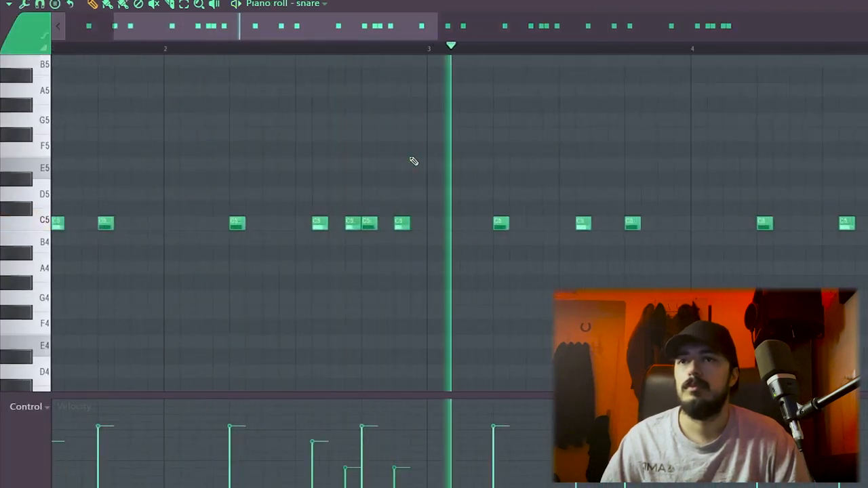
scroll(414, 160, down, 2)
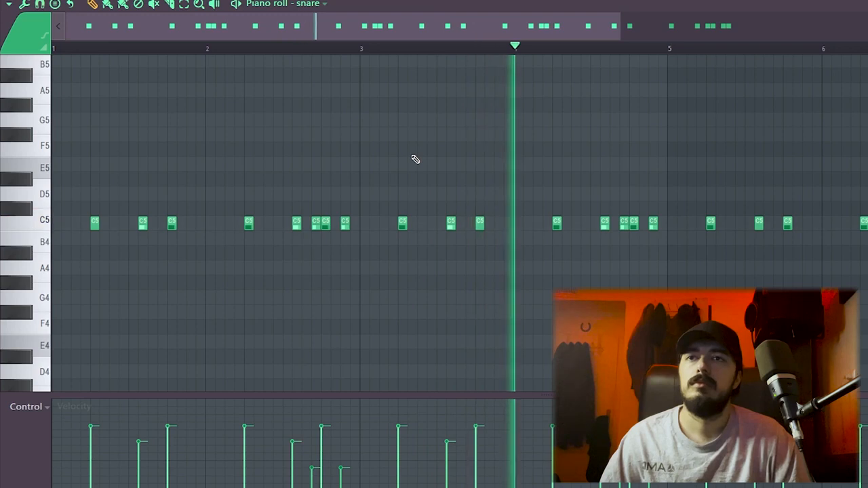
scroll(655, 129, up, 3)
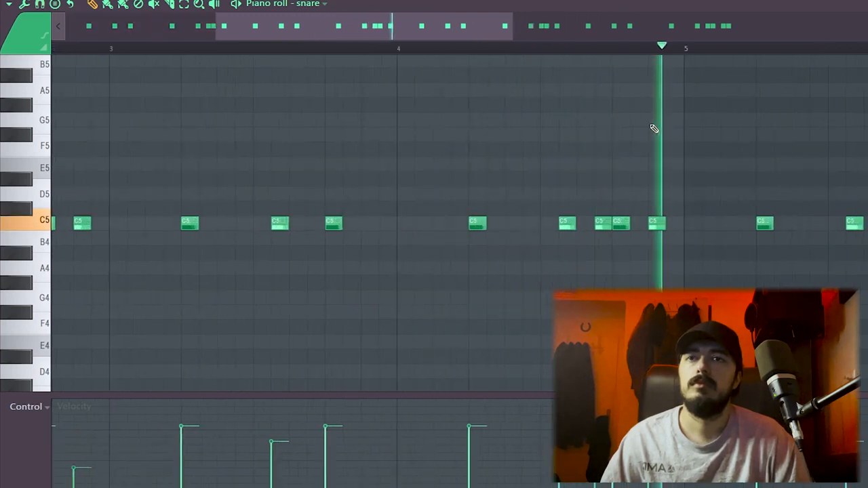
scroll(654, 129, down, 4)
scroll(835, 120, down, 1)
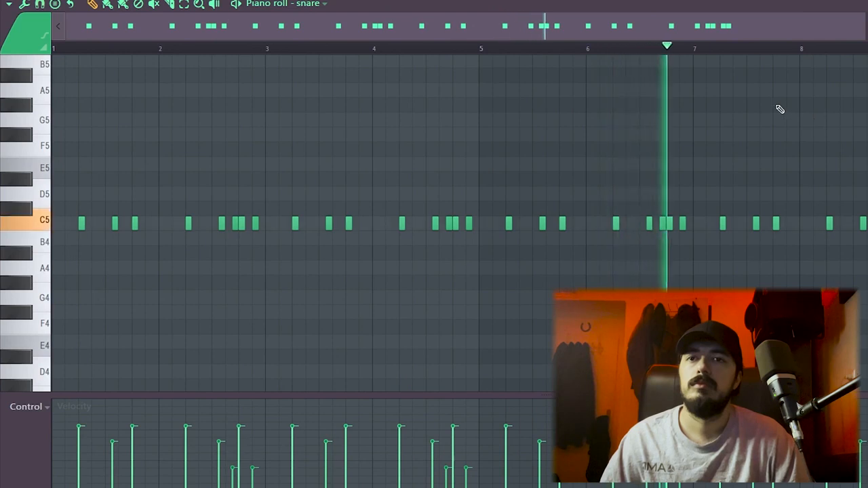
scroll(857, 137, up, 1)
scroll(858, 138, down, 1)
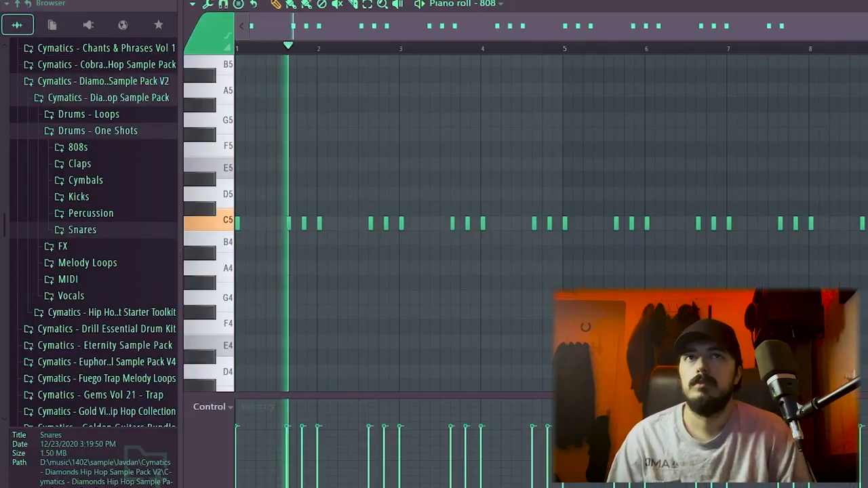
Follow the 808 pattern across bars 1 to 8 in the piano roll, then return to the playlist and stop playback.
mouse_move(865, 21)
mouse_down()
mouse_move(569, 17)
mouse_move(729, 23)
mouse_move(765, 43)
mouse_move(864, 27)
mouse_up()
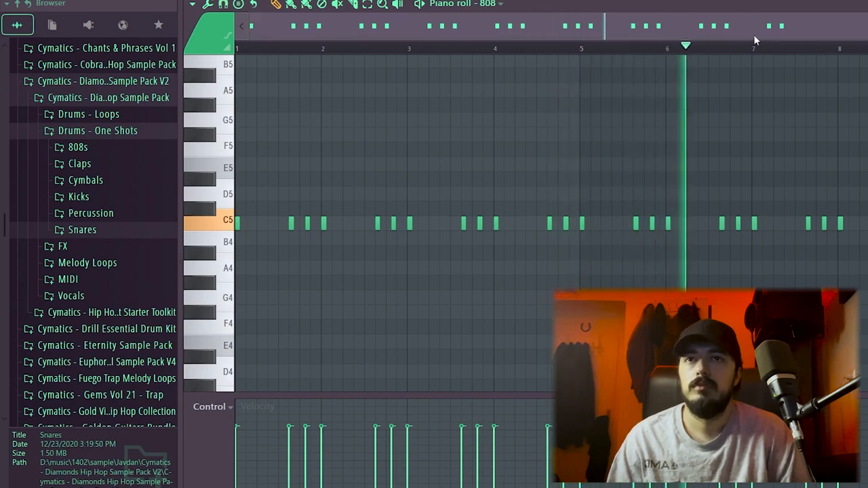
key(F5)
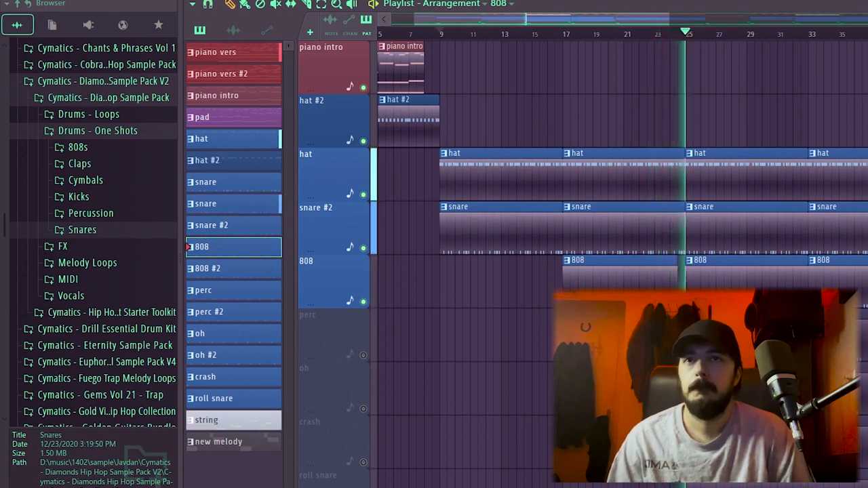
key(space)
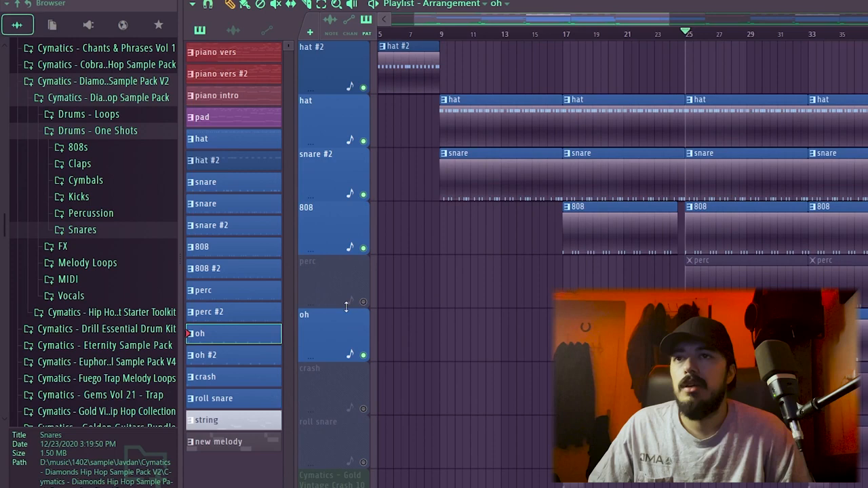
Enable the perc track, play its pattern in the piano roll and show the sampler settings for Cymatics - Manor Perc.wav.
click(362, 301)
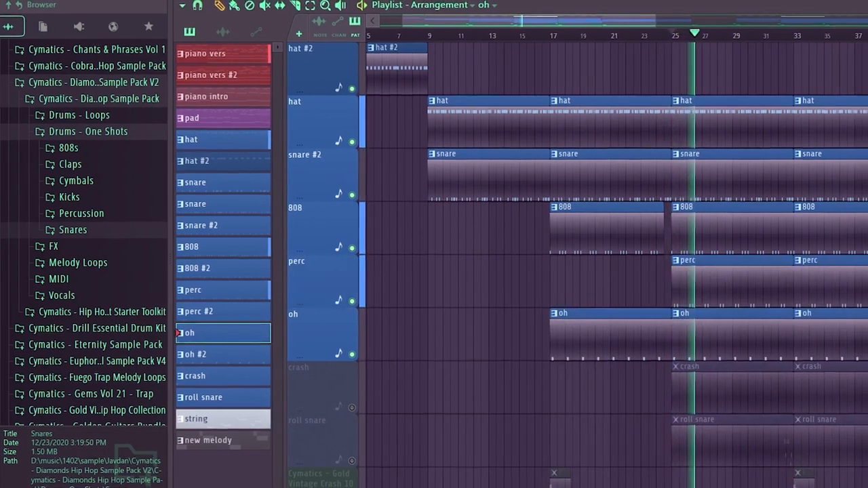
double_click(708, 271)
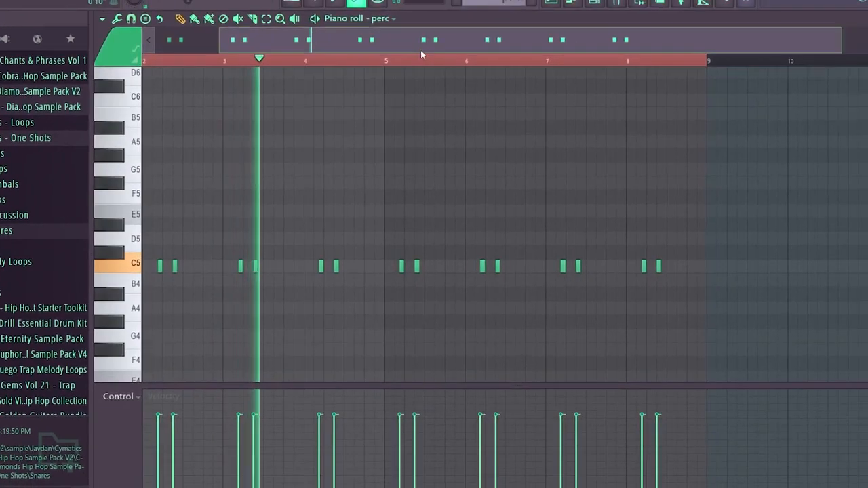
scroll(434, 46, left, 2)
scroll(560, 207, down, 1)
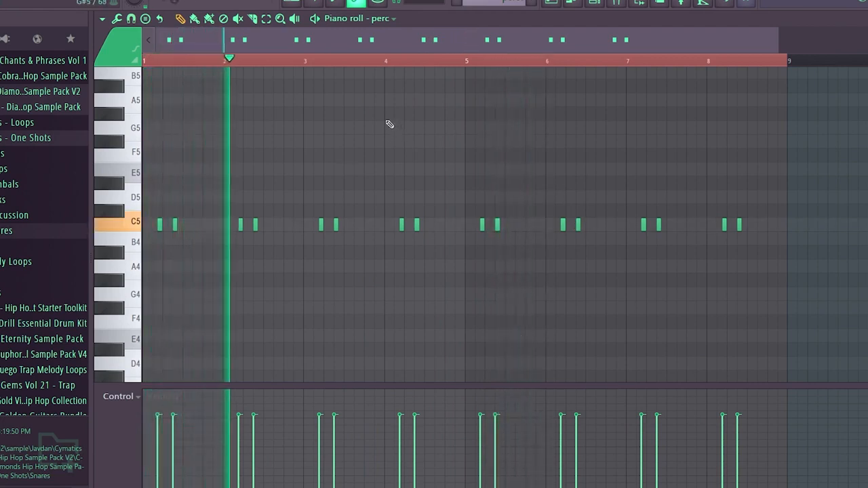
click(596, 3)
click(436, 267)
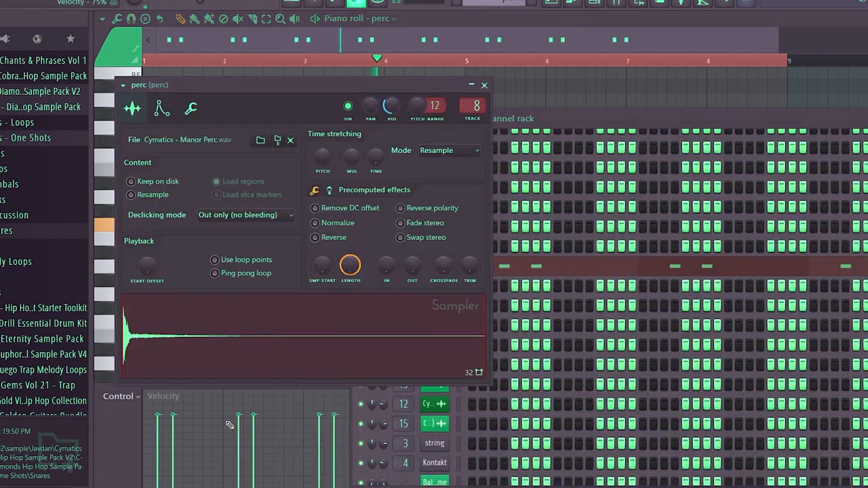
Enable the roll snare track in the playlist and play its pattern from around bar 31 in the piano roll.
key(F5)
click(568, 52)
scroll(518, 329, down, 1)
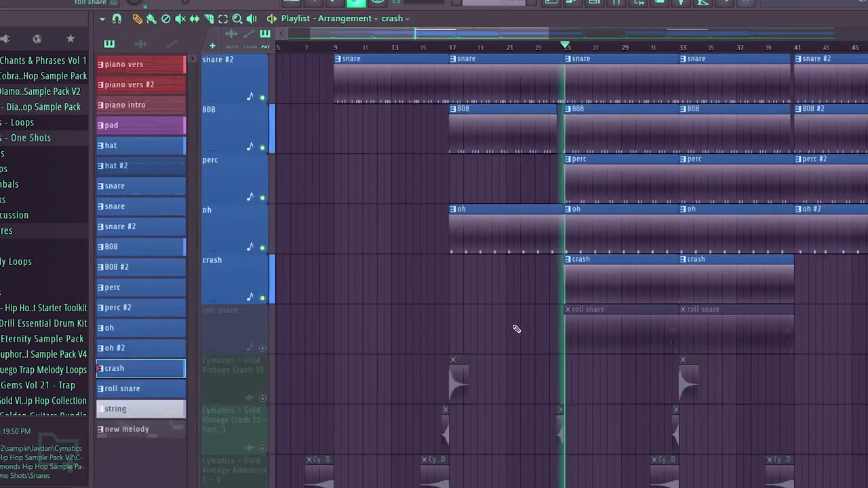
click(263, 349)
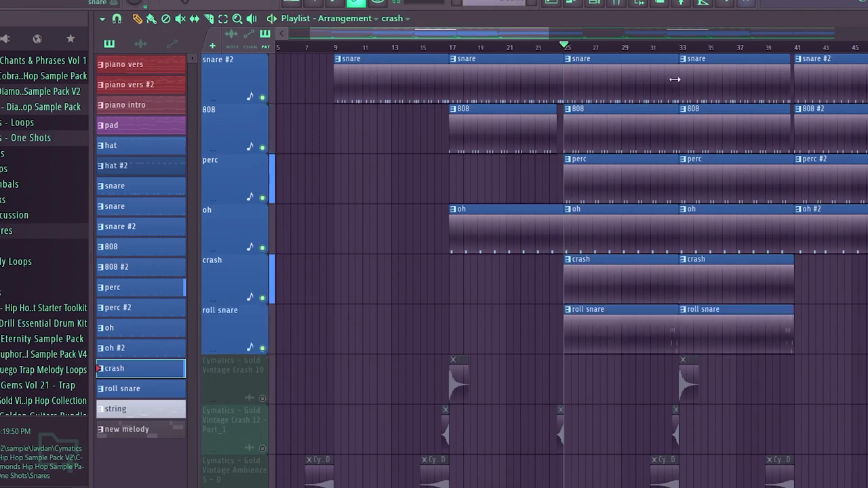
click(648, 54)
double_click(641, 343)
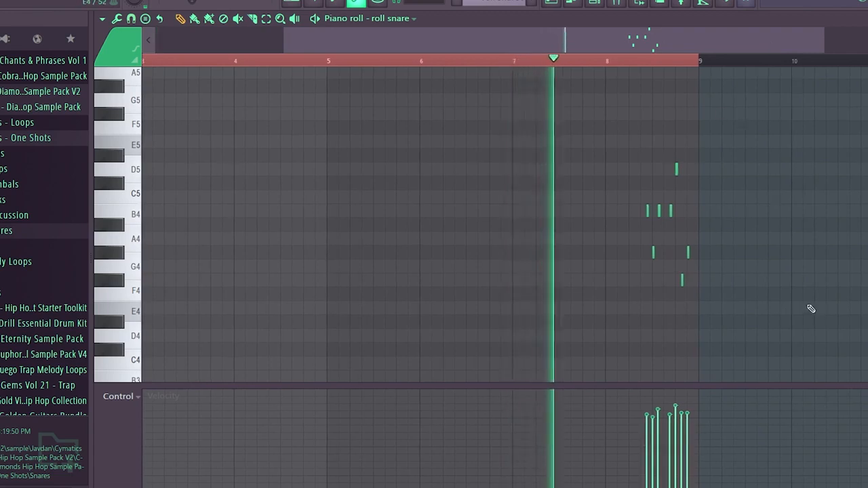
ctrl+scroll(813, 309, up, 2)
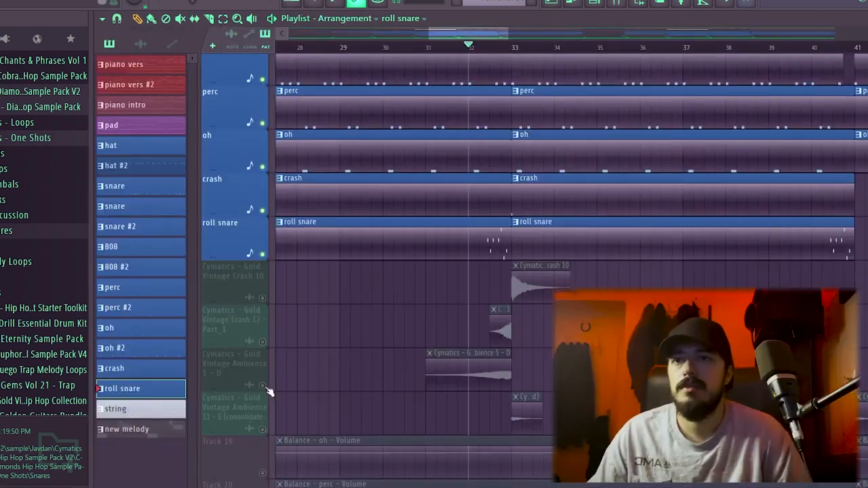
Play the arrangement from bar 32 and solo the Cymatics - Gold Vintage Ambience 5 - D track to hear it alone.
scroll(425, 387, up, 2)
key(space)
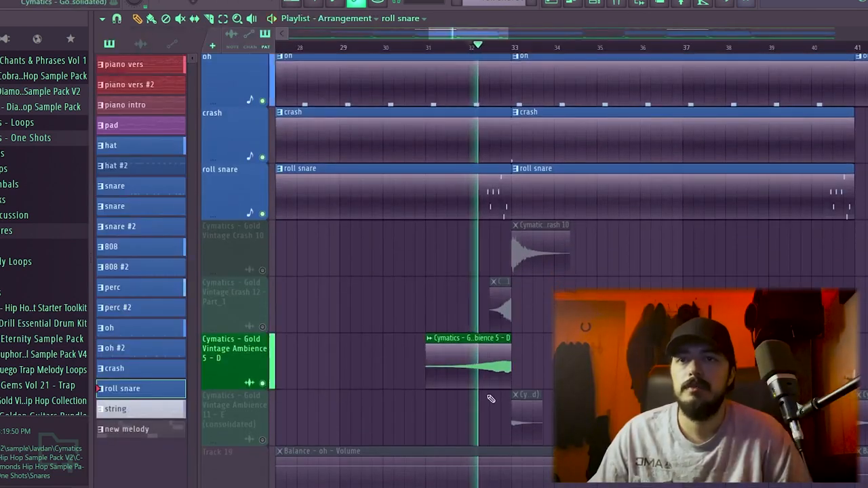
right_click(263, 383)
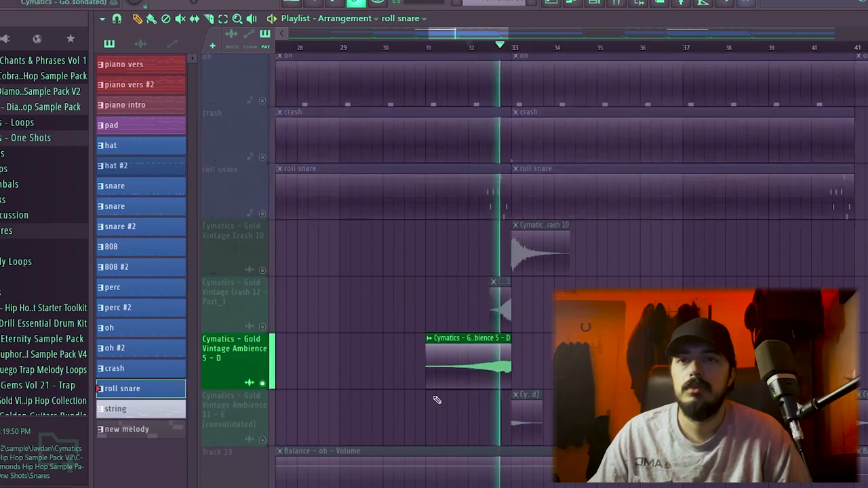
key(space)
Examine the Ambience 5 - D clip's time-stretching mode options, close its settings and take the track out of solo.
click(453, 362)
double_click(453, 362)
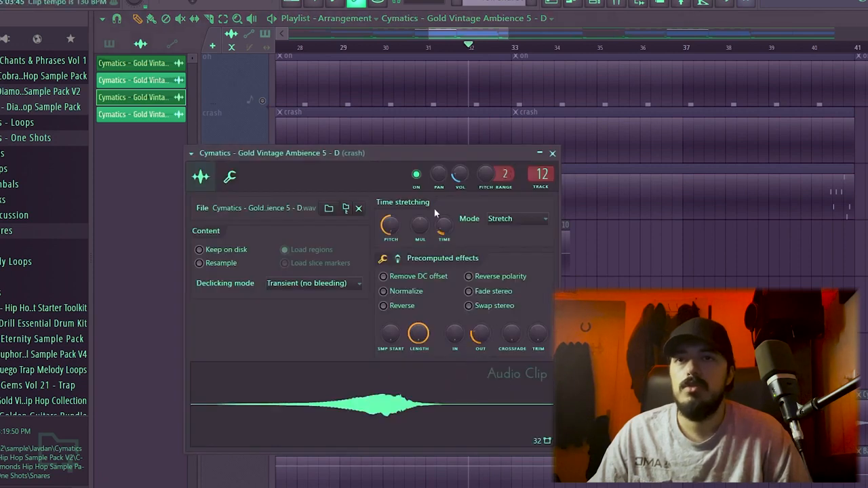
click(512, 220)
click(512, 221)
click(512, 220)
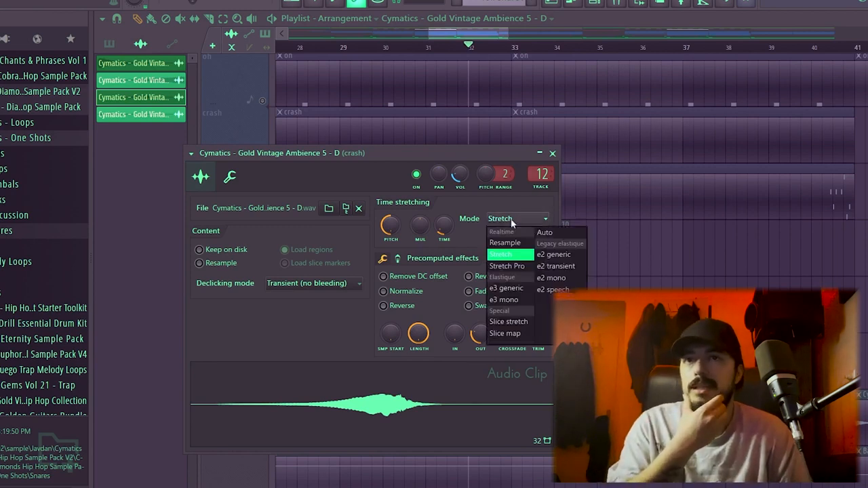
click(513, 222)
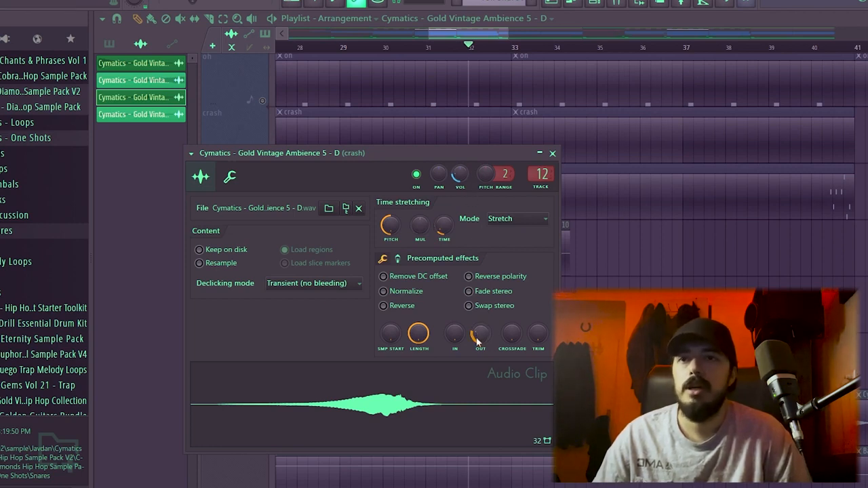
click(552, 154)
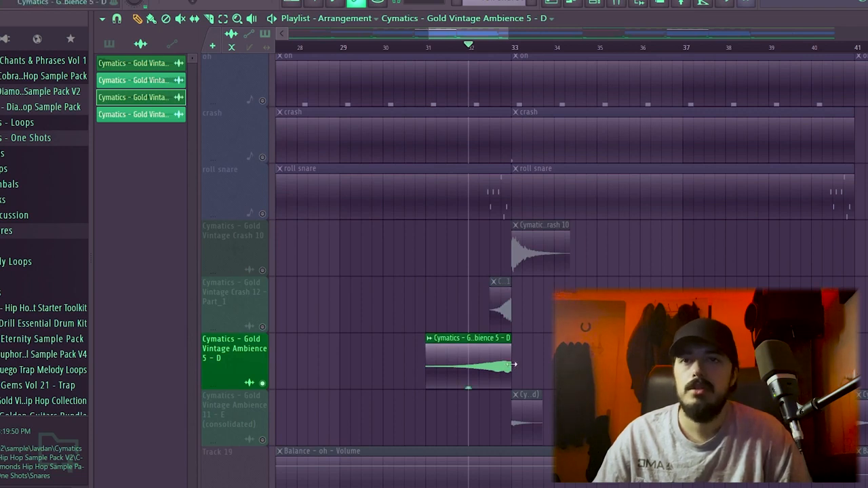
right_click(546, 369)
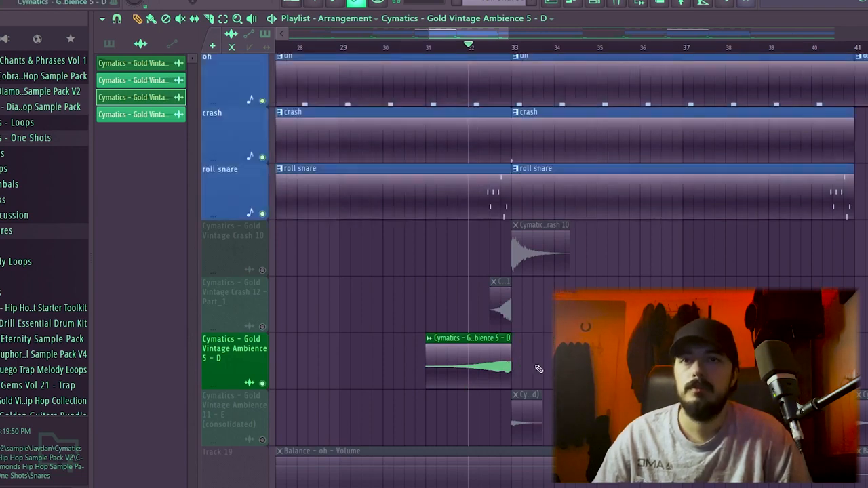
Solo the Cymatics - Gold Vintage Ambience 5 - D track, try extending its clip past bar 33 and undo the extension.
key(ctrl+z)
right_click(504, 367)
key(ctrl+z)
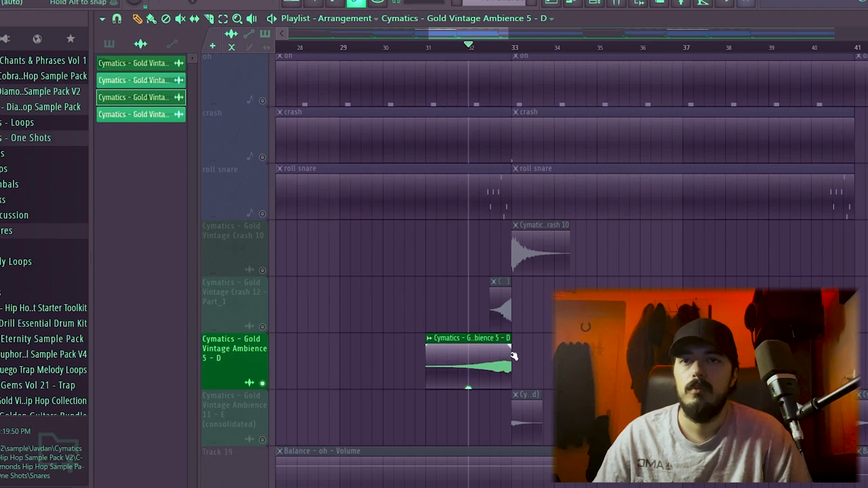
drag(512, 337, 607, 337)
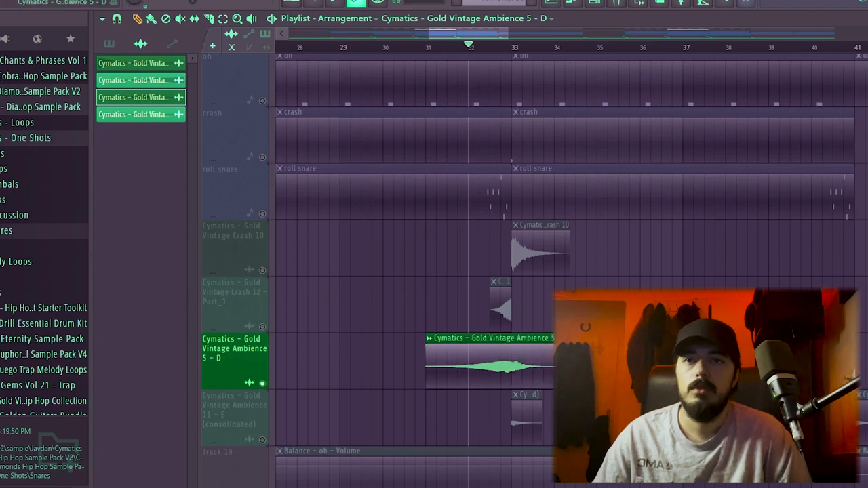
key(ctrl+z)
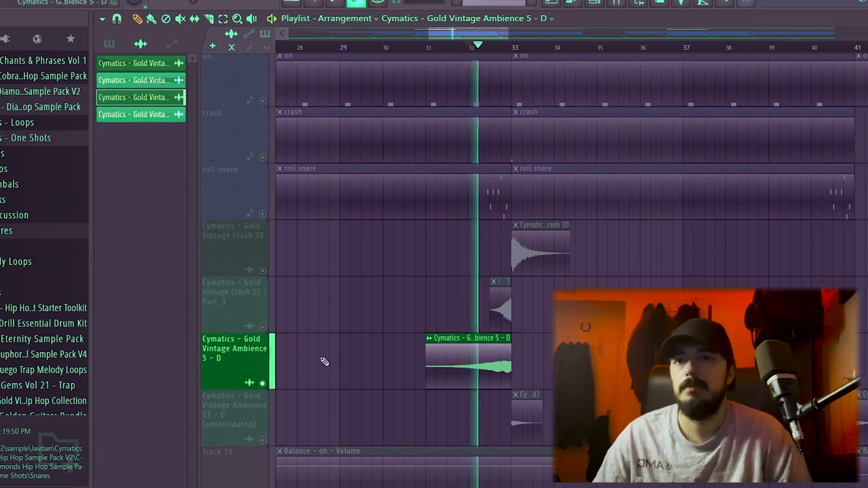
Solo the Cymatics - Gold Vintage Crash 12 - Part_1 track and play the arrangement around bar 32.
click(265, 329)
key(space)
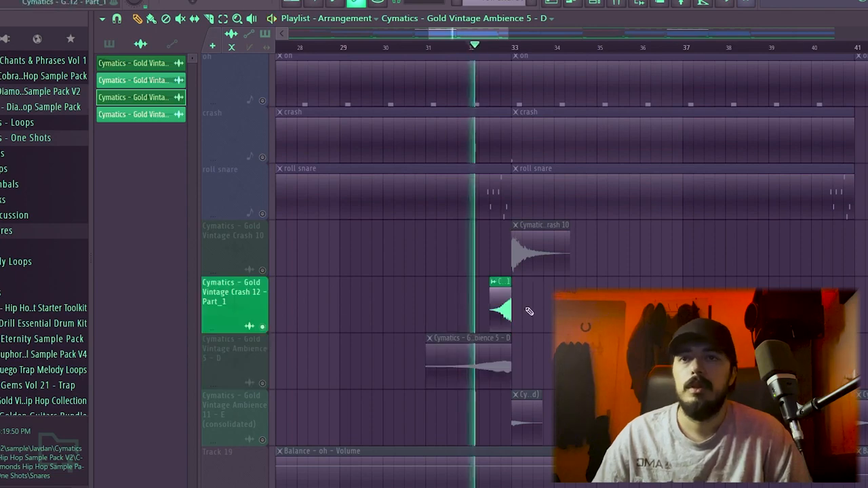
scroll(526, 312, up, 3)
scroll(513, 343, up, 1)
key(space)
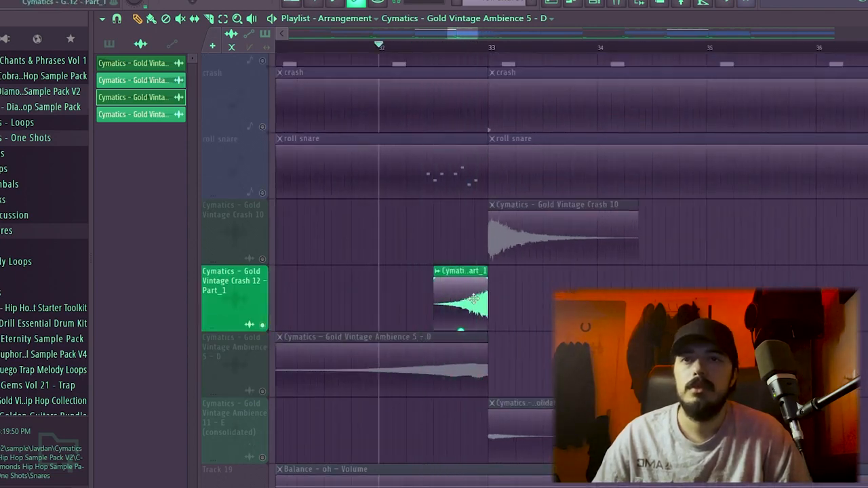
Show the Crash 12 - Part_1 clip's sample settings, close them and play the soloed track.
double_click(475, 298)
drag(401, 144, 426, 136)
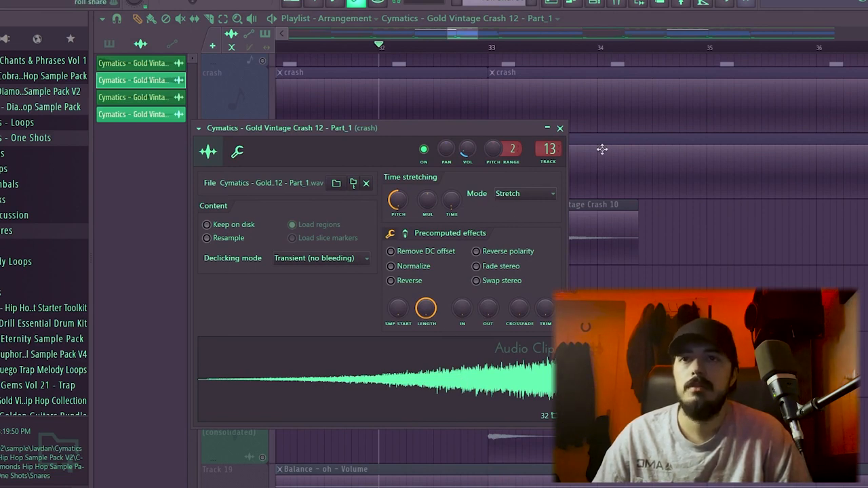
click(560, 129)
key(space)
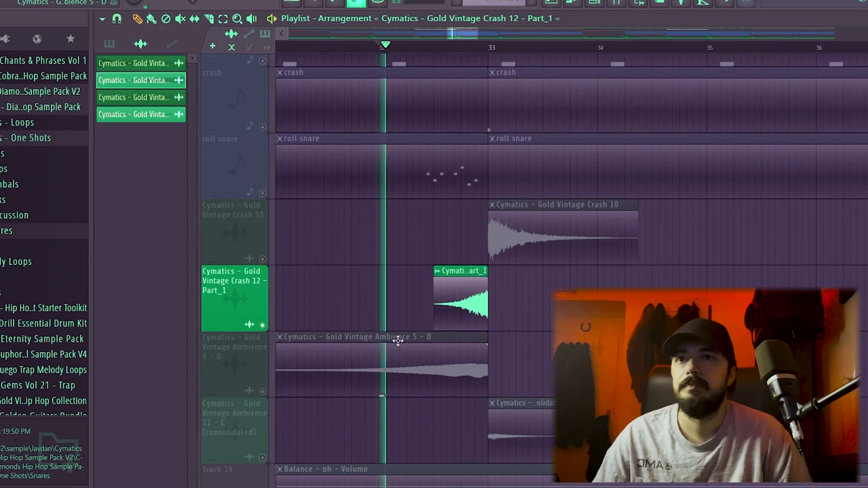
Solo the Cymatics - Gold Vintage Crash 10 track and play its clip at bar 33.
click(265, 260)
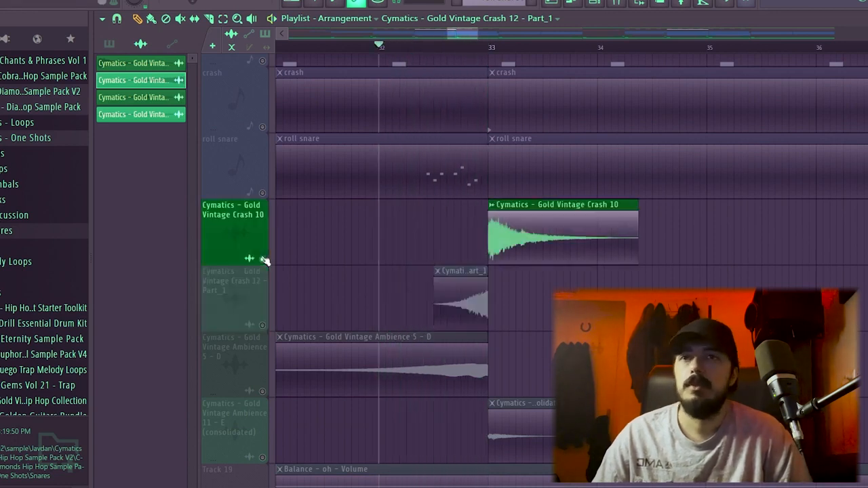
scroll(623, 296, up, 2)
scroll(624, 296, up, 1)
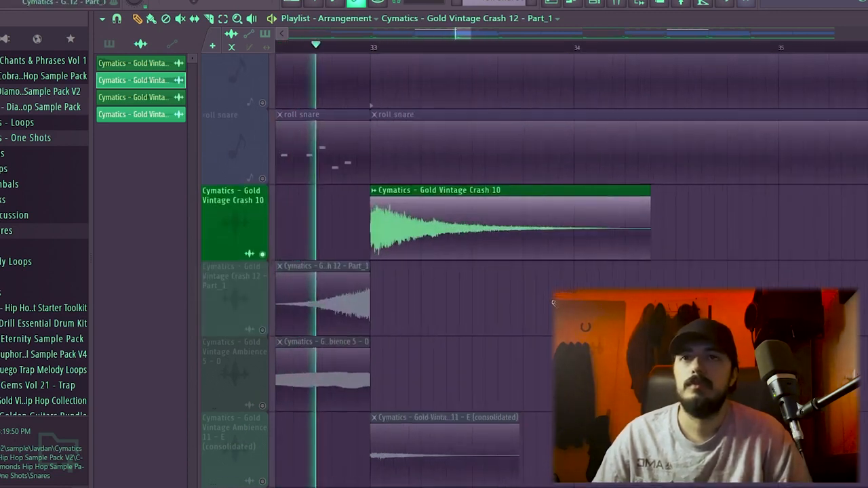
Examine the Crash 10 clip's time-stretching mode and fade-out setting, and close its settings.
double_click(453, 248)
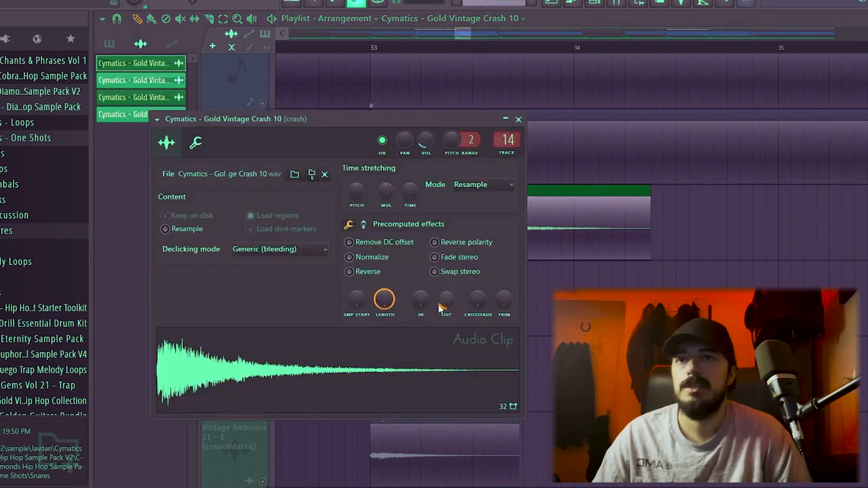
drag(439, 309, 448, 293)
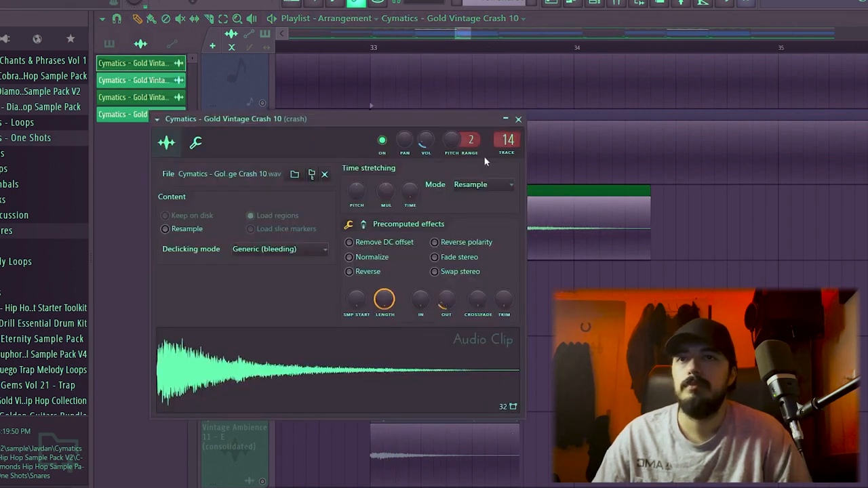
click(517, 120)
scroll(311, 356, down, 2)
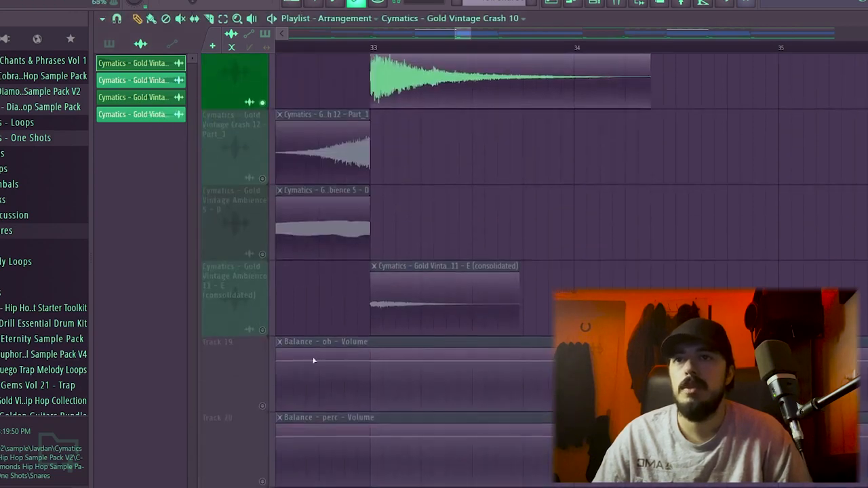
Enable the Cymatics - Gold Vintage Ambience 11 - E (consolidated) track, inspect its clip settings and play it from bar 33.
click(266, 333)
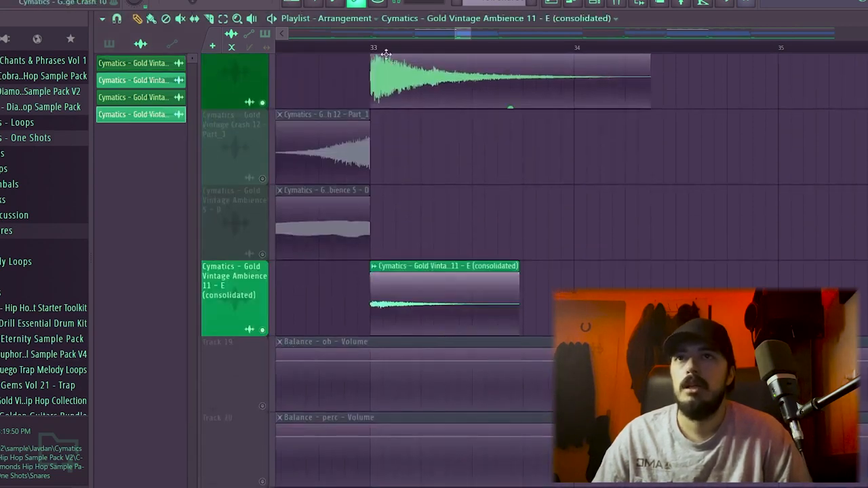
double_click(444, 263)
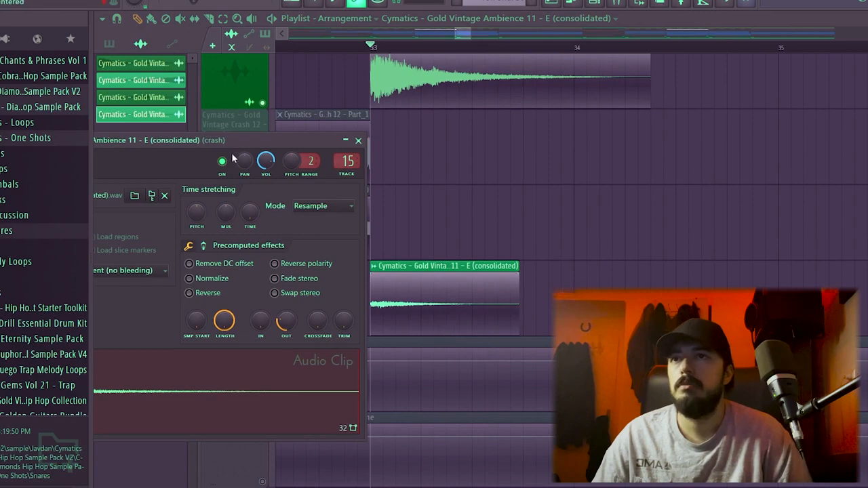
drag(232, 141, 503, 139)
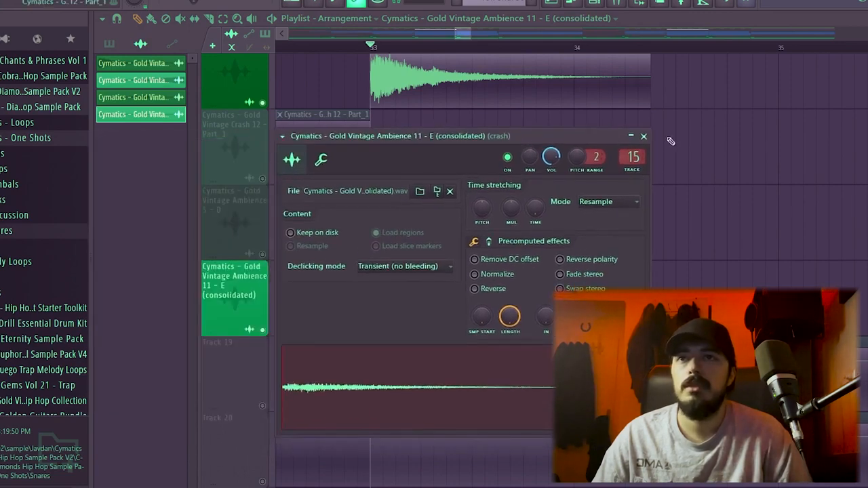
click(644, 136)
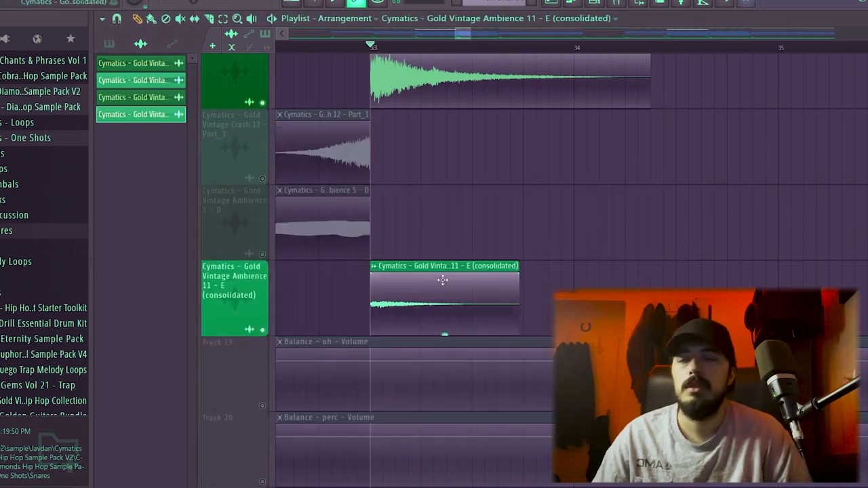
key(space)
key(space)
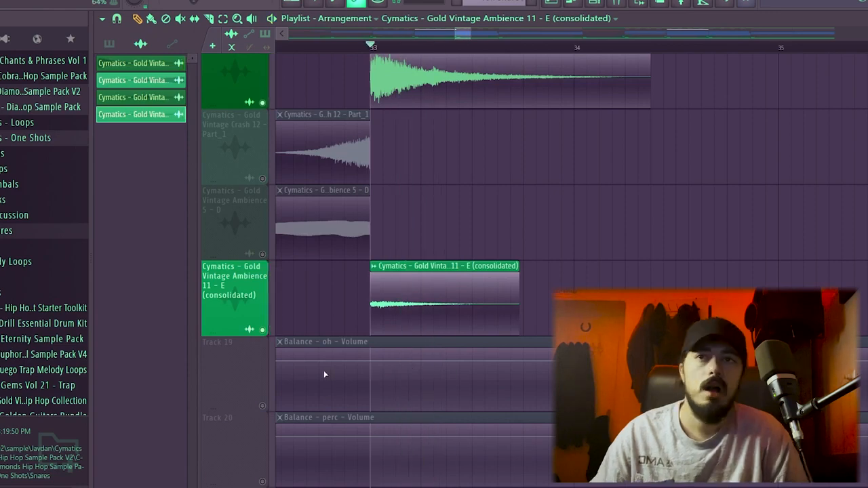
Turn all tracks back on and examine the whole arrangement, including the transition effects and the oh and perc volume automation.
scroll(297, 292, down, 2)
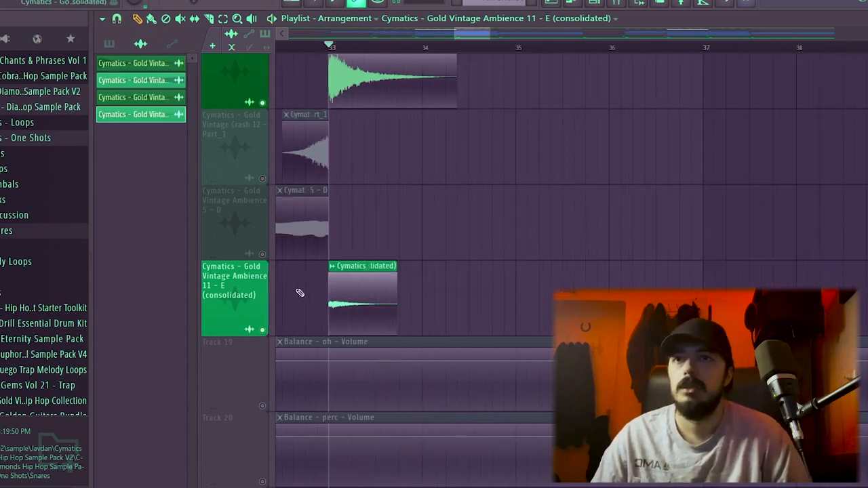
scroll(297, 292, down, 2)
scroll(297, 292, down, 3)
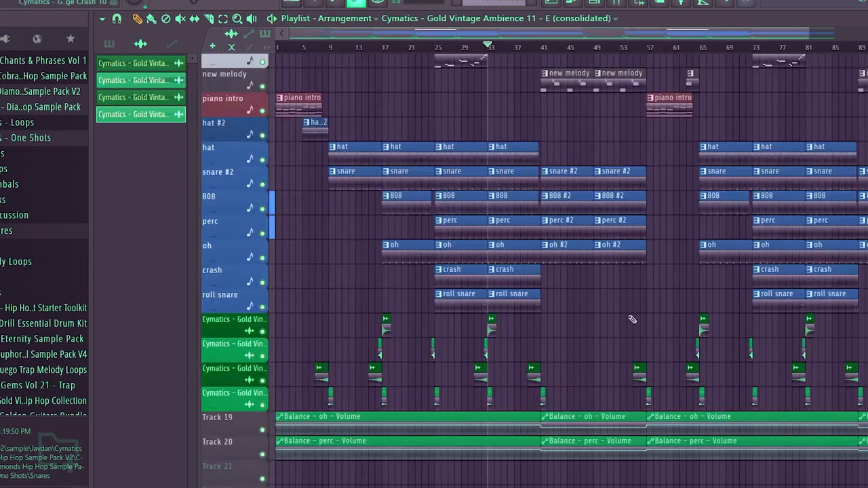
scroll(631, 316, up, 4)
scroll(631, 316, down, 1)
scroll(508, 223, up, 4)
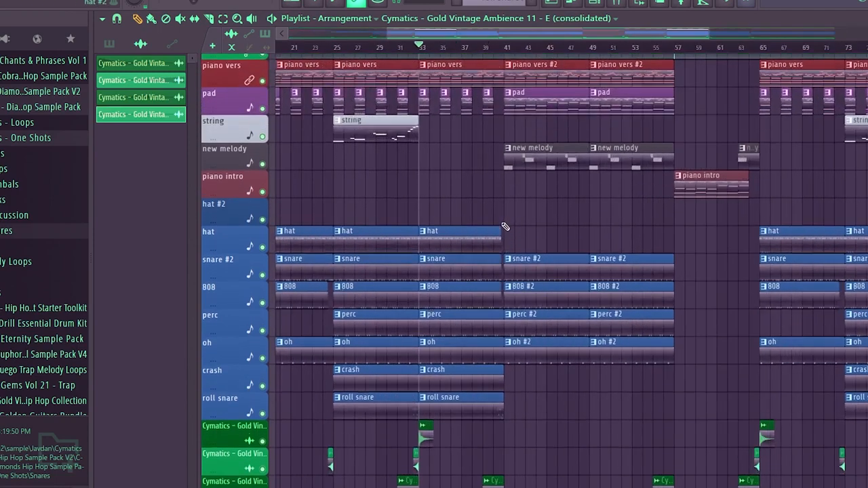
scroll(507, 227, down, 3)
scroll(506, 228, down, 7)
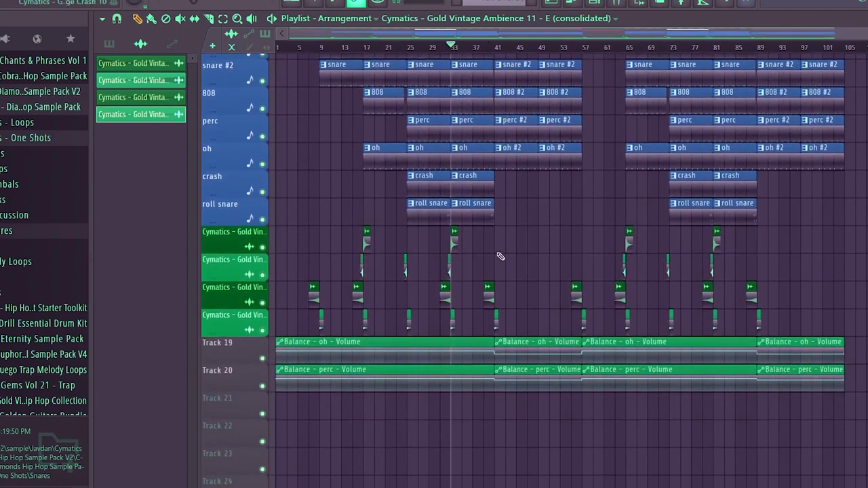
scroll(505, 237, up, 8)
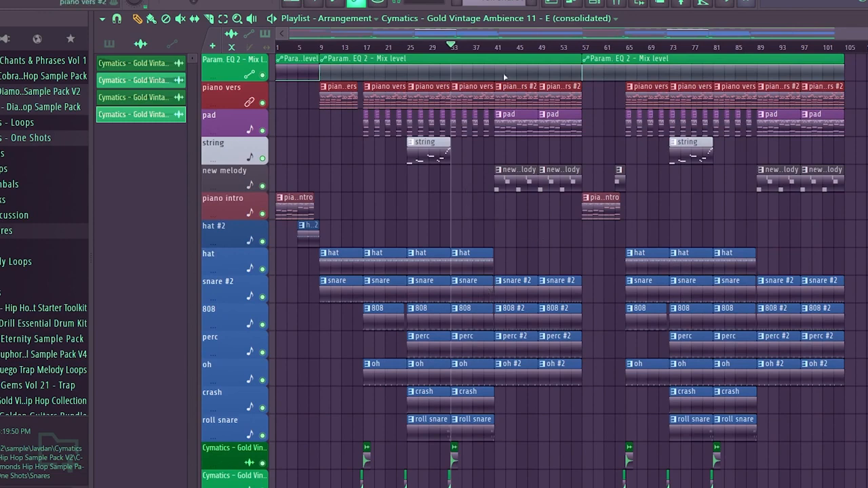
Show the mixer's track levels and colour groups, and return to the playlist to review the drum and effect tracks.
click(616, 3)
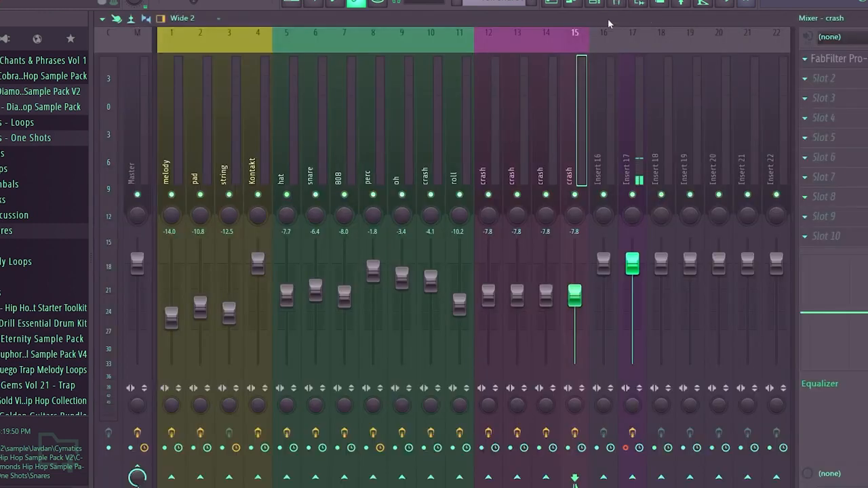
click(560, 4)
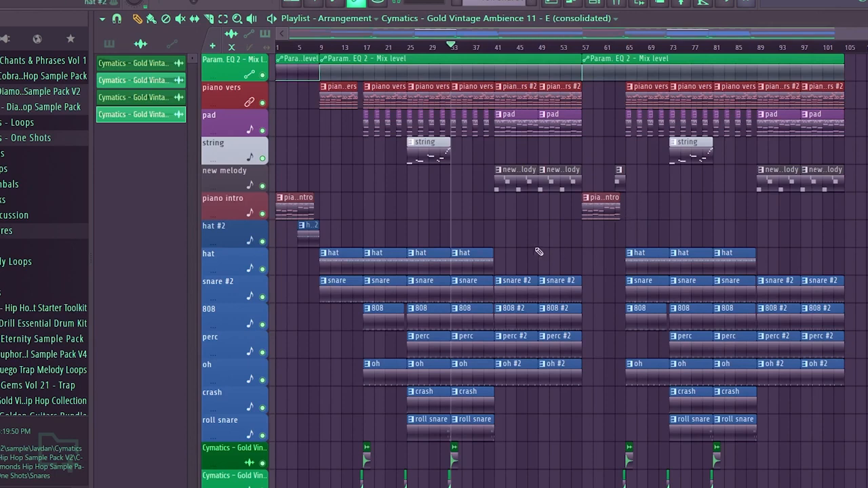
scroll(539, 251, down, 7)
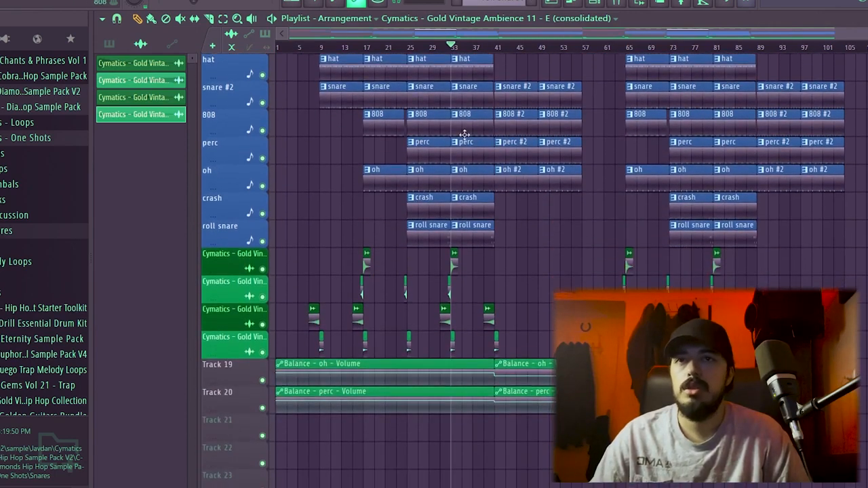
Play the full arrangement from the start to review the piano intro and the entry of the hats and snare.
scroll(464, 134, up, 3)
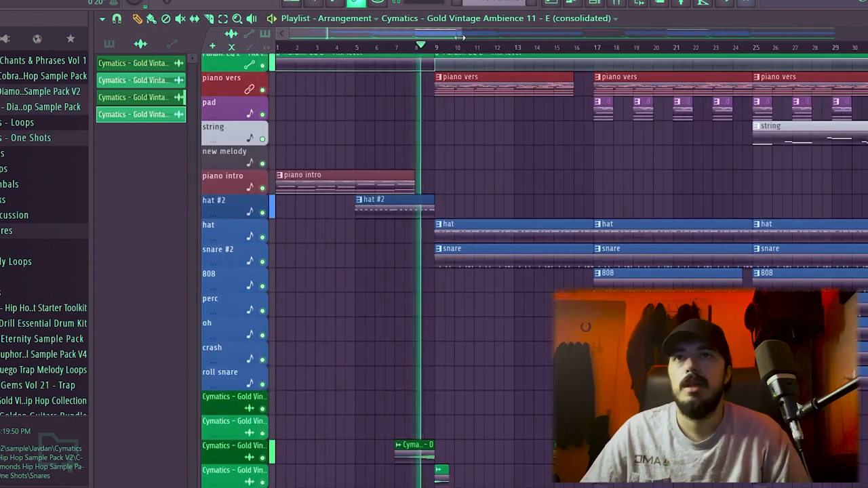
scroll(449, 254, up, 2)
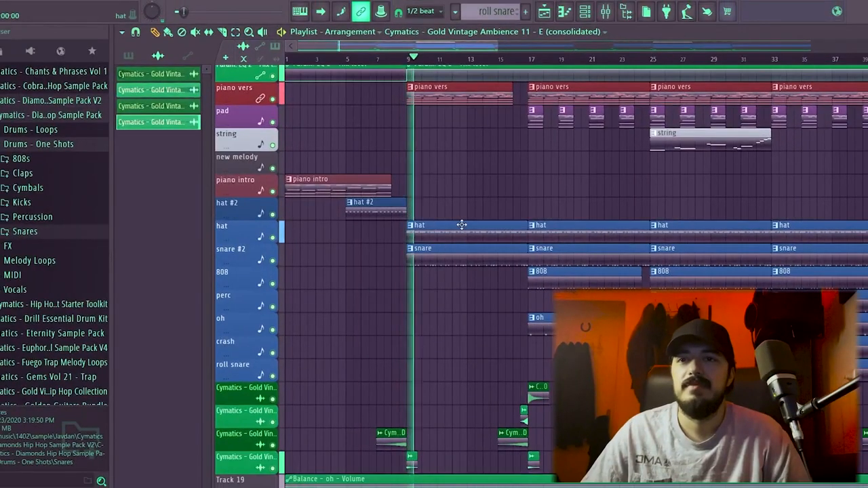
scroll(492, 298, down, 4)
scroll(462, 295, up, 4)
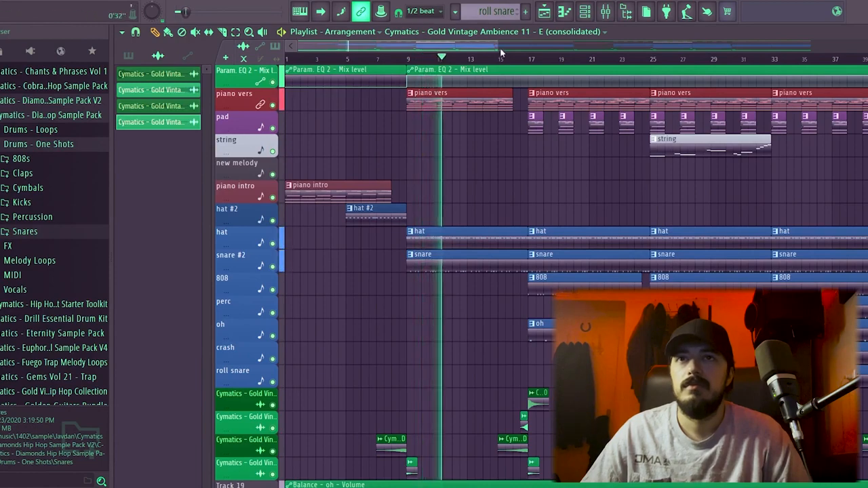
Follow the playback into the section from bar 17 with the playlist showing bars 9 to about 61.
drag(499, 46, 549, 45)
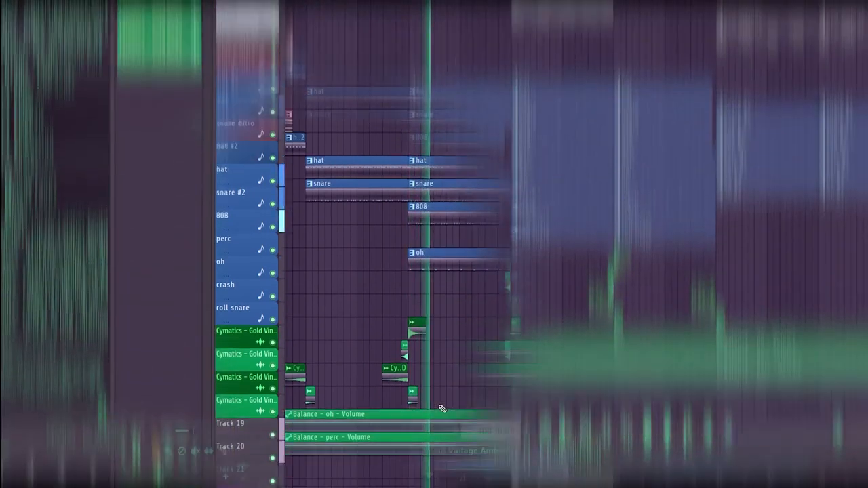
scroll(443, 414, down, 5)
scroll(447, 438, up, 5)
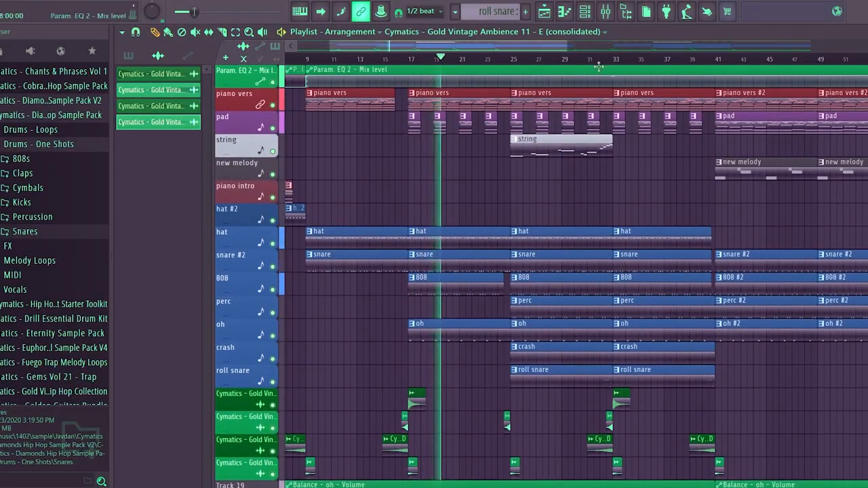
drag(567, 46, 613, 46)
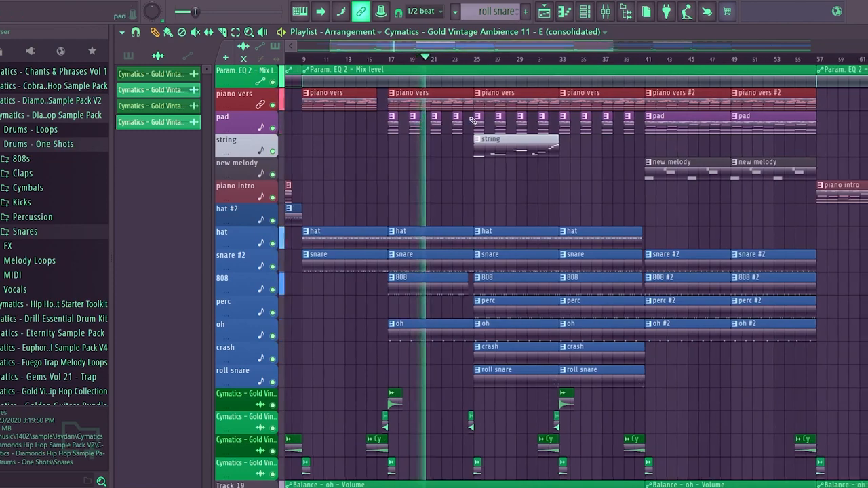